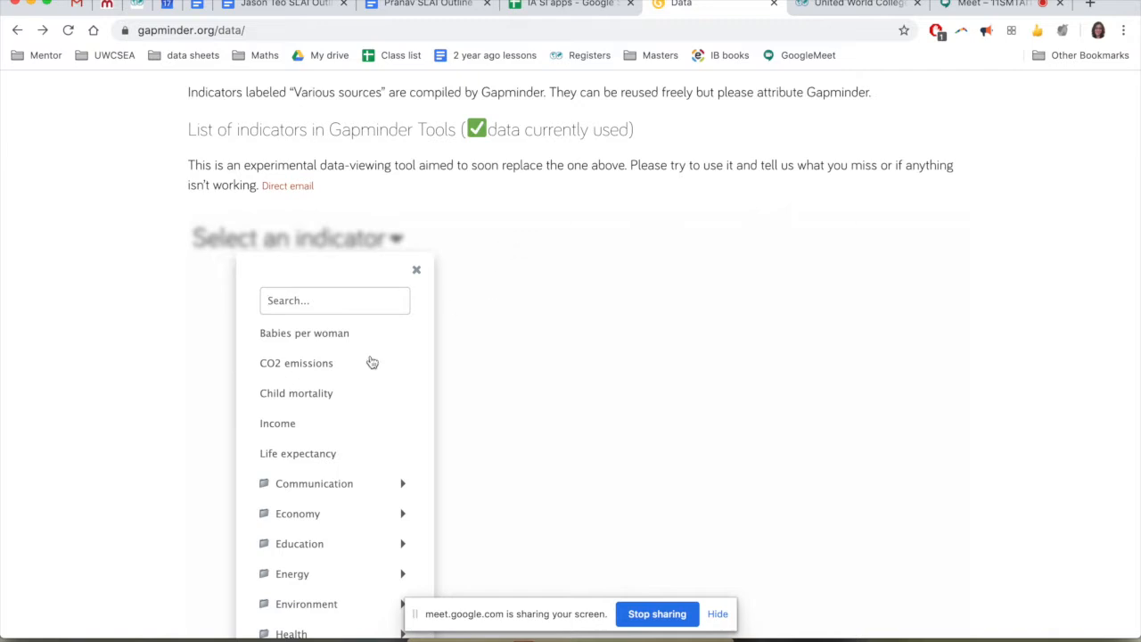
Load the Babies per woman indicator and look through its table of countries and years.
{"action": "mouse_move", "coordinate": [326, 341]}
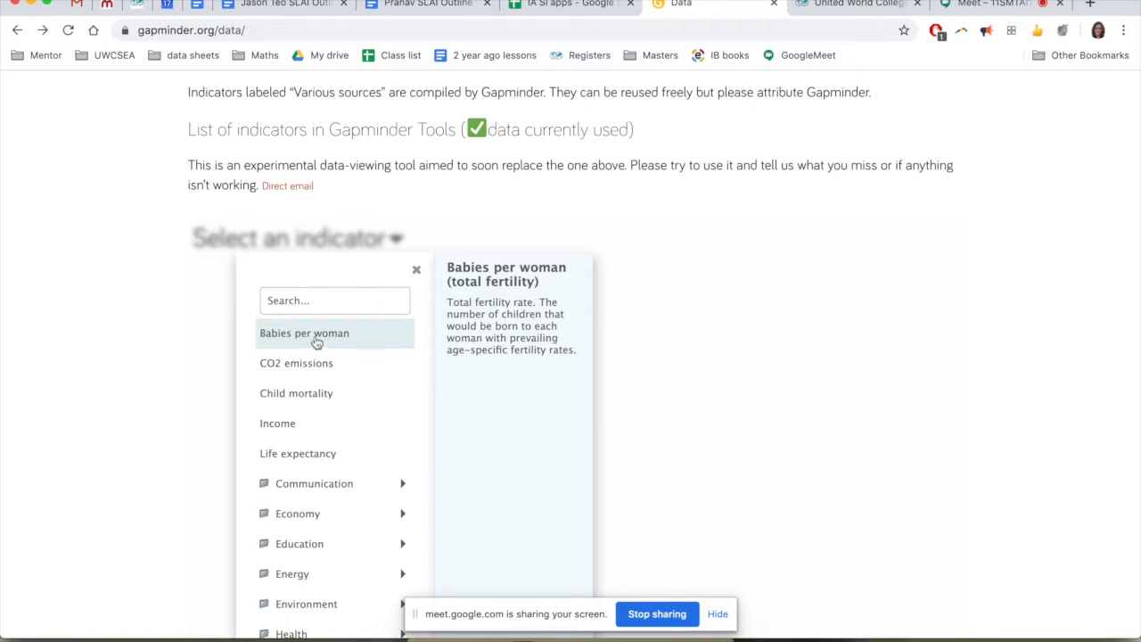
{"action": "left_click", "coordinate": [315, 337]}
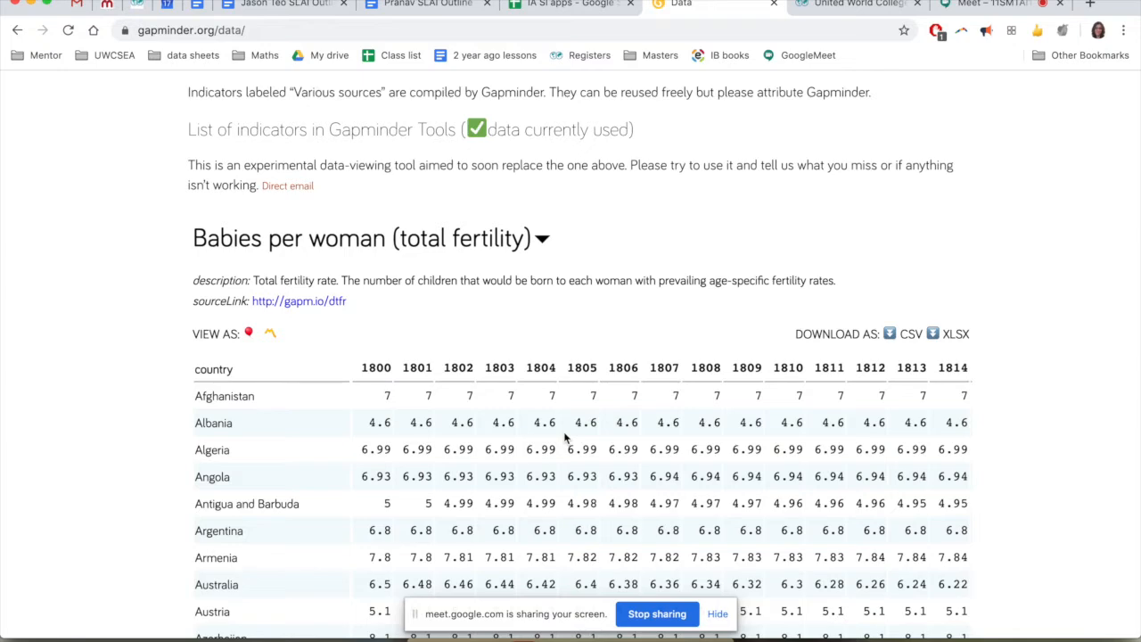
{"action": "scroll", "coordinate": [564, 437], "scroll_direction": "down", "scroll_amount": 10}
{"action": "scroll", "coordinate": [564, 436], "scroll_direction": "down", "scroll_amount": 4}
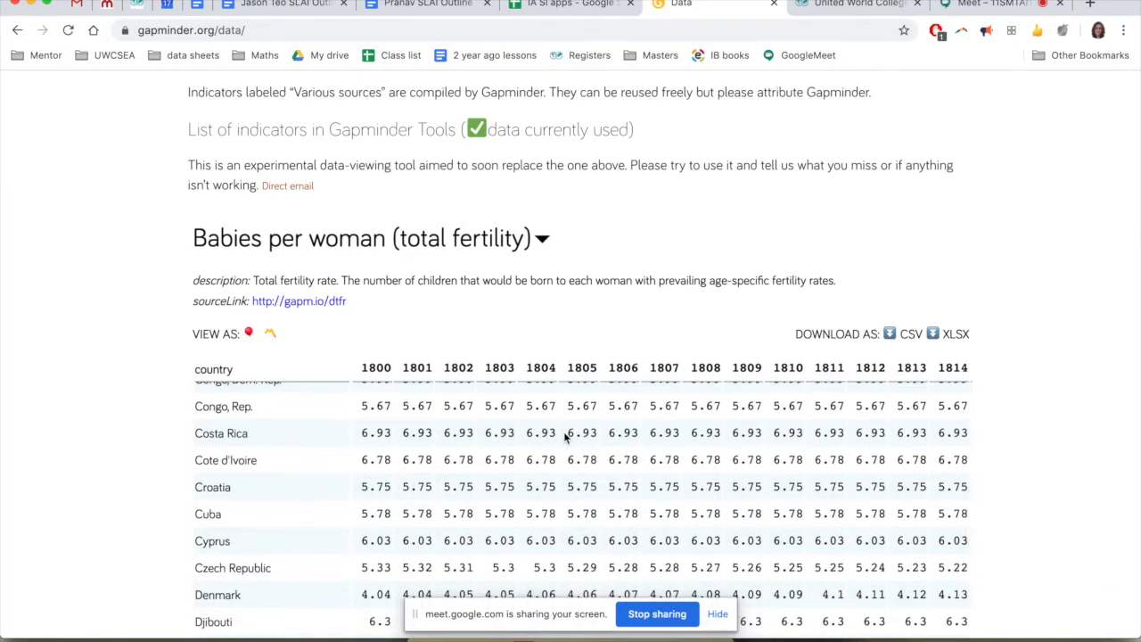
{"action": "scroll", "coordinate": [564, 437], "scroll_direction": "right", "scroll_amount": 10}
{"action": "scroll", "coordinate": [564, 437], "scroll_direction": "left", "scroll_amount": 10}
{"action": "scroll", "coordinate": [564, 436], "scroll_direction": "up", "scroll_amount": 14}
{"action": "scroll", "coordinate": [953, 374], "scroll_direction": "up", "scroll_amount": 3}
{"action": "scroll", "coordinate": [953, 372], "scroll_direction": "down", "scroll_amount": 3}
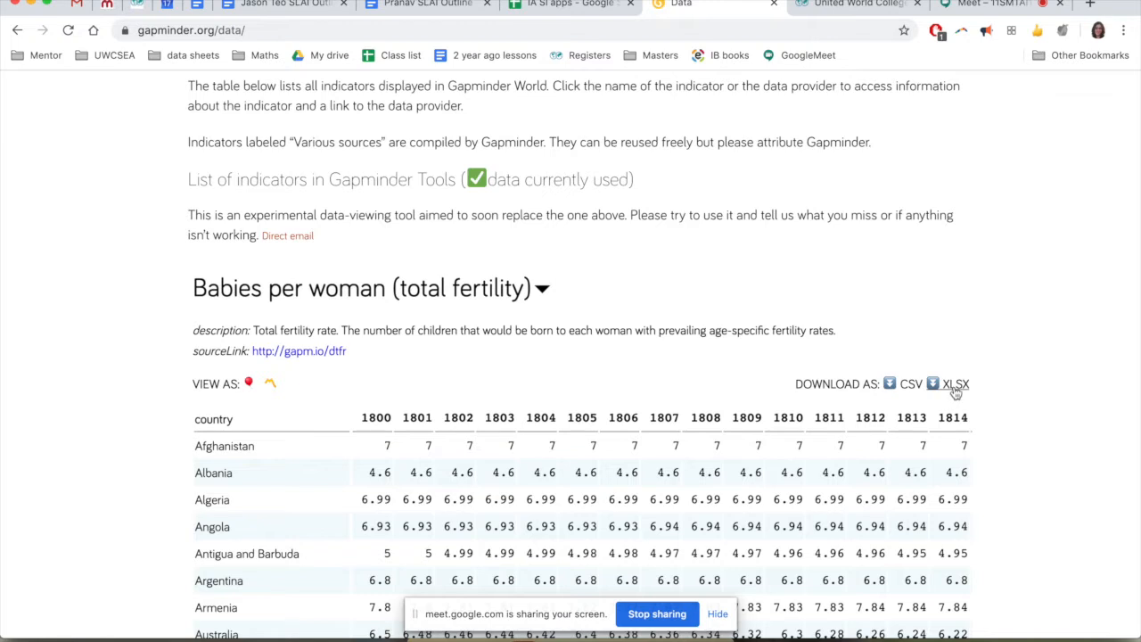
Download the Babies per woman table as XLSX and open the downloaded workbook in Excel to look over its rows.
{"action": "left_click", "coordinate": [955, 385]}
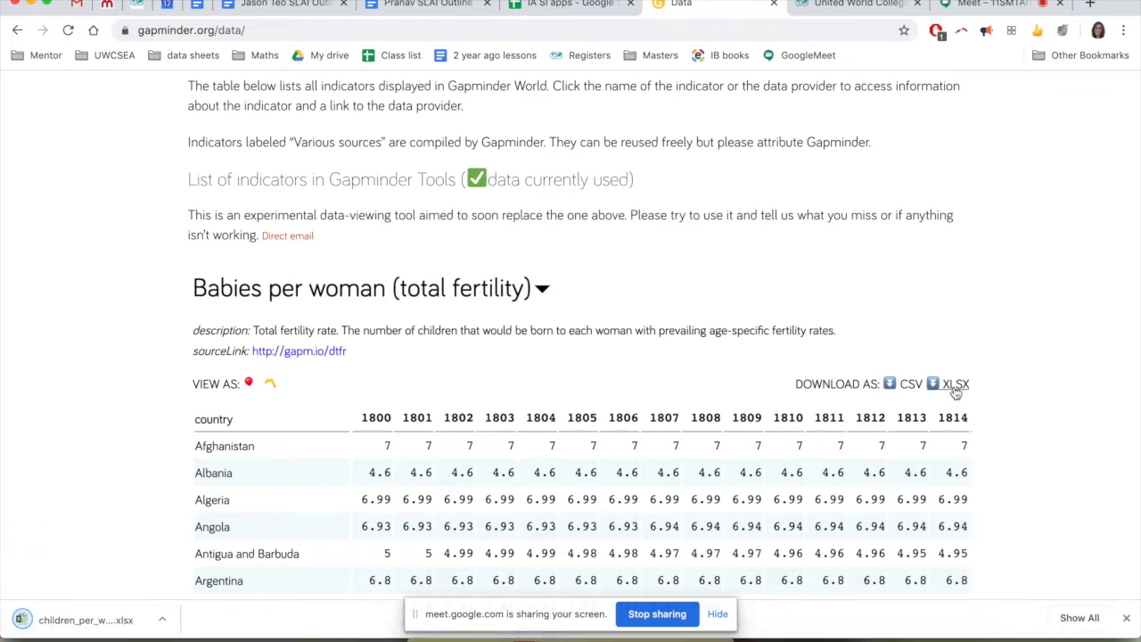
{"action": "left_click", "coordinate": [64, 623]}
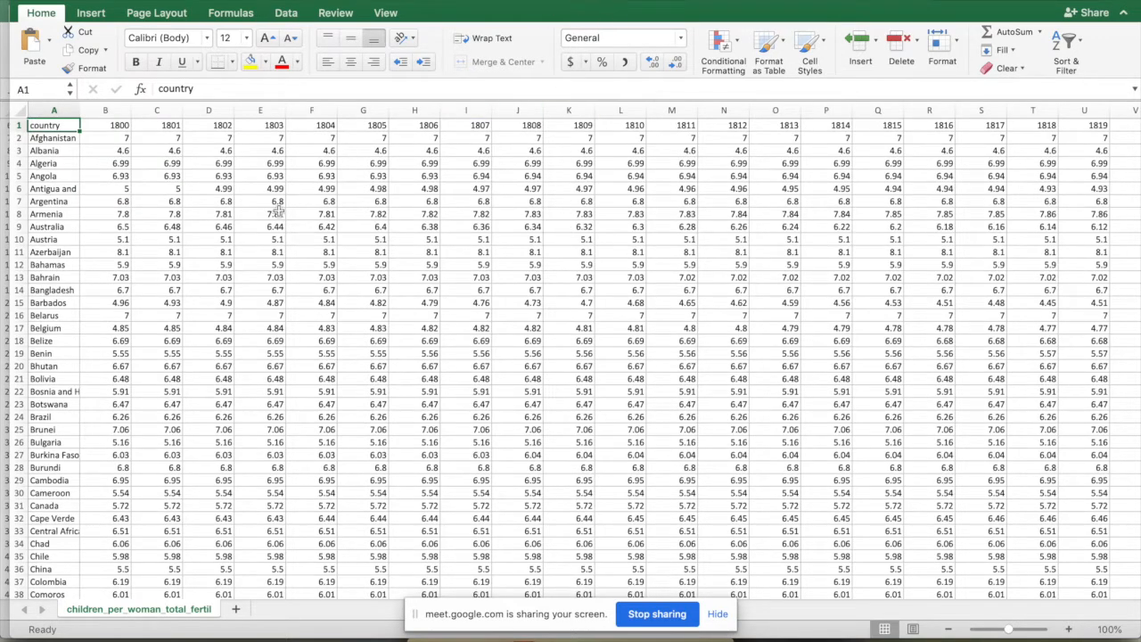
{"action": "scroll", "coordinate": [141, 229], "scroll_direction": "down", "scroll_amount": 20}
{"action": "scroll", "coordinate": [141, 229], "scroll_direction": "up", "scroll_amount": 20}
{"action": "scroll", "coordinate": [141, 229], "scroll_direction": "up", "scroll_amount": 20}
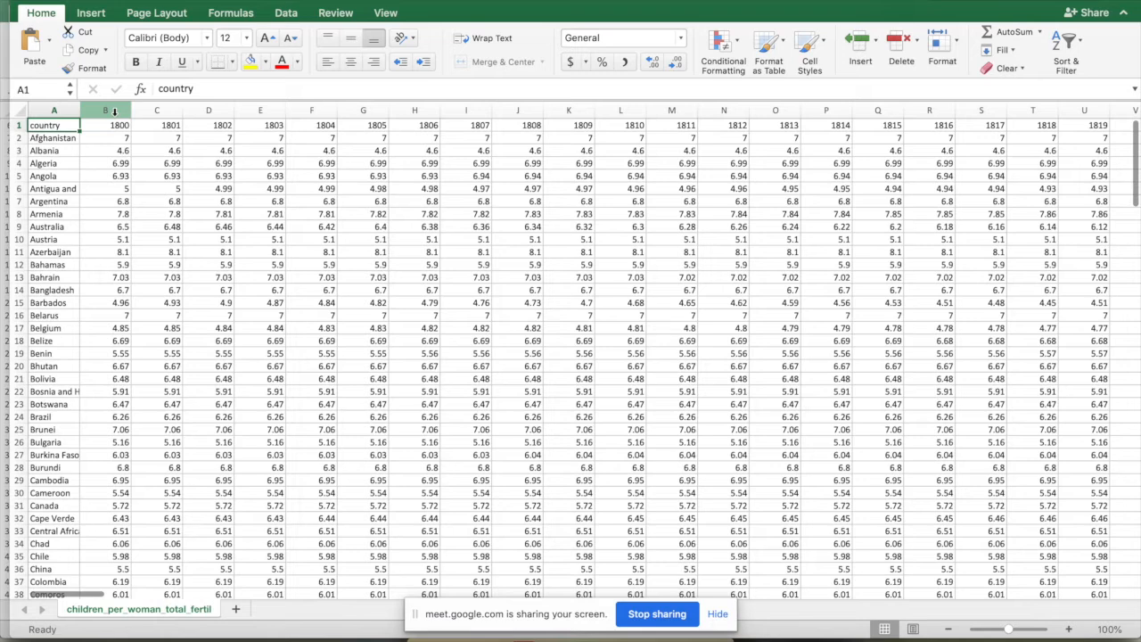
Delete the year columns 1800 through 2007 in successive blocks of 26 columns starting at column B.
{"action": "left_click_drag", "start_coordinate": [105, 110], "coordinate": [1089, 114]}
{"action": "right_click", "coordinate": [1089, 114]}
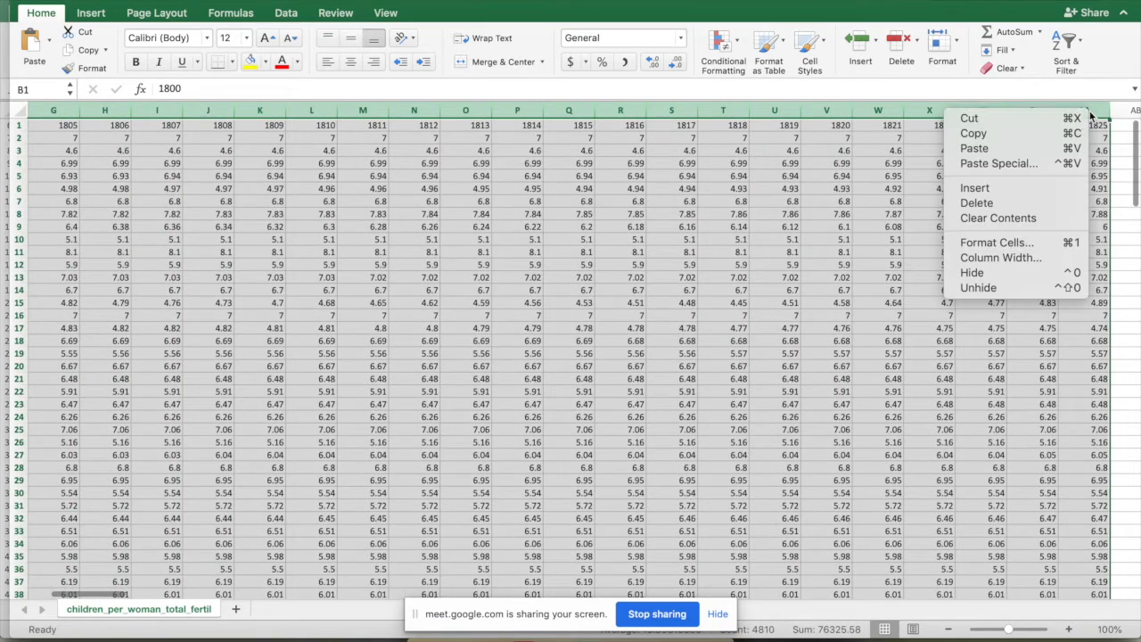
{"action": "left_click", "coordinate": [1041, 204]}
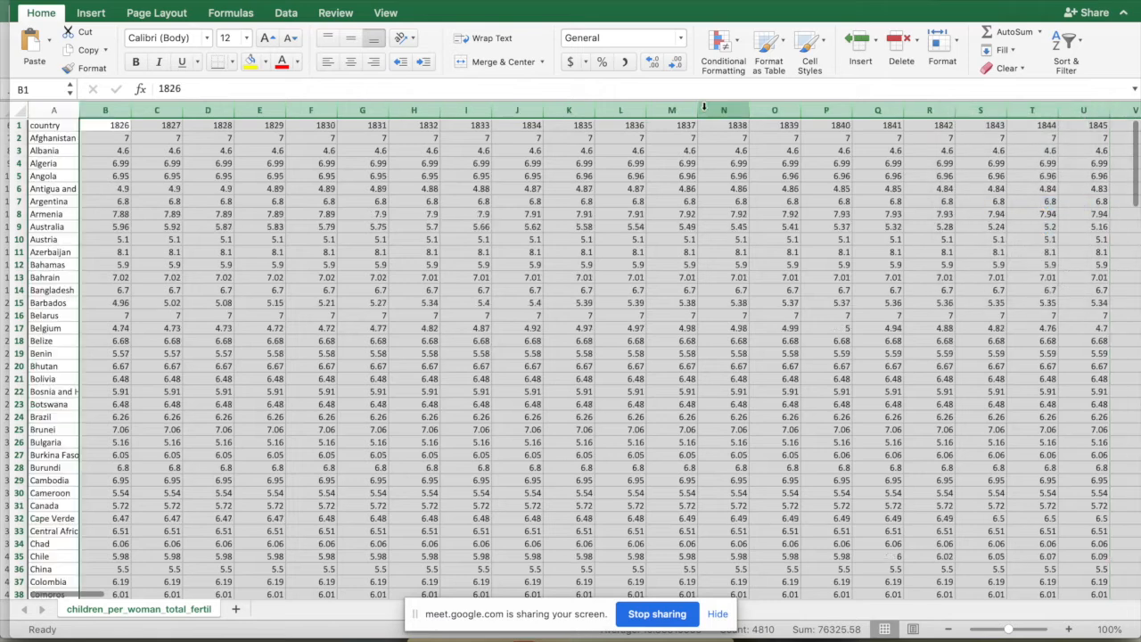
{"action": "right_click", "coordinate": [705, 107]}
{"action": "left_click", "coordinate": [757, 200]}
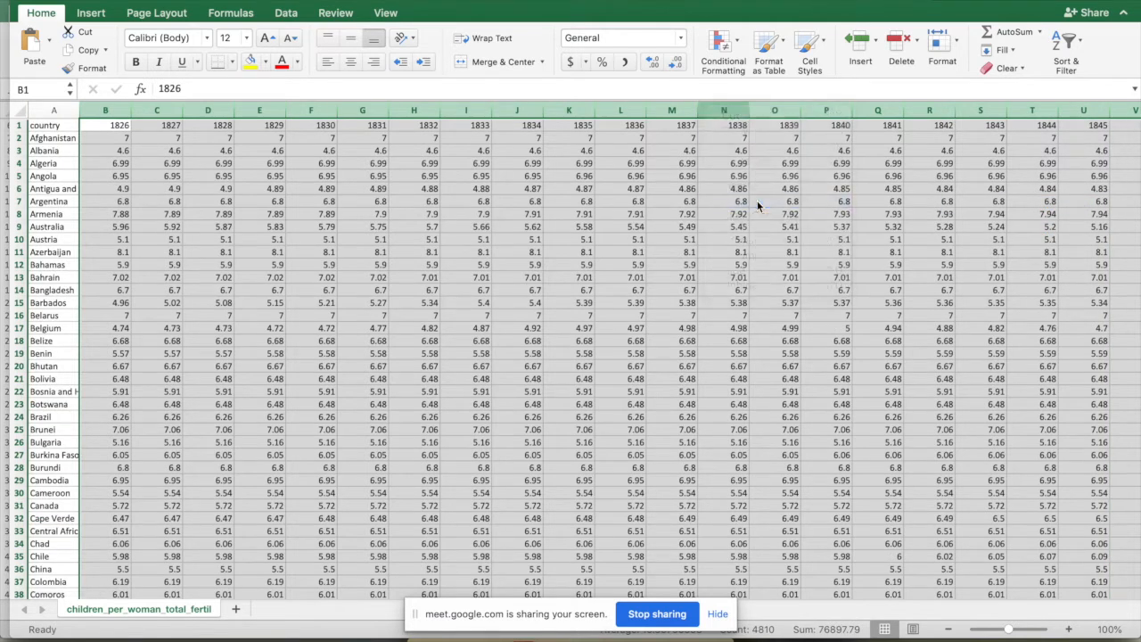
{"action": "right_click", "coordinate": [723, 109]}
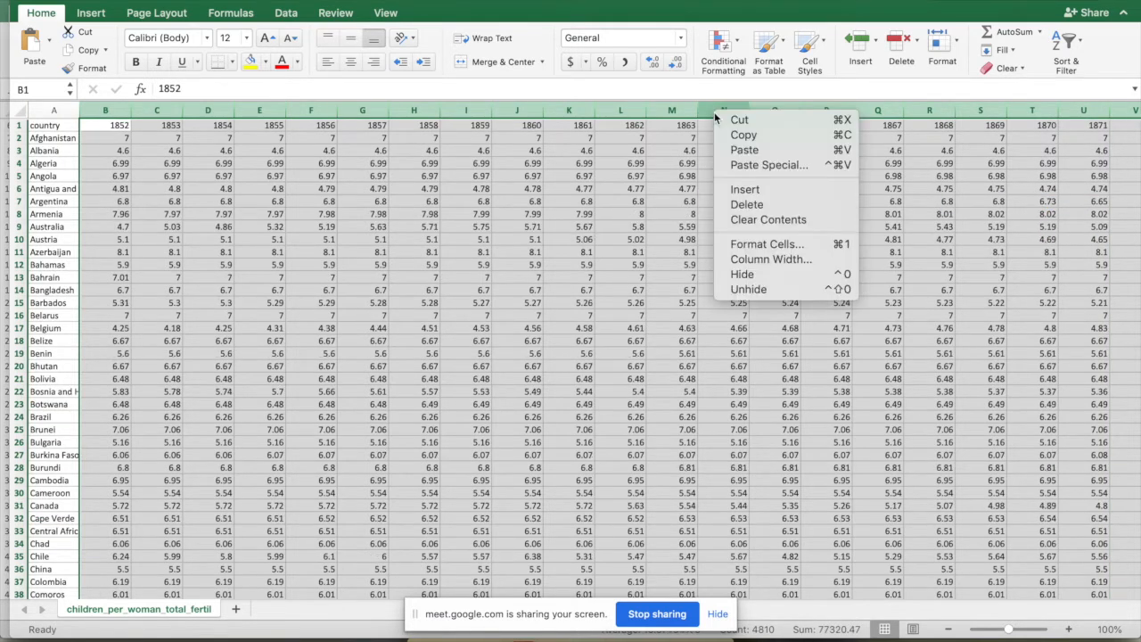
{"action": "left_click", "coordinate": [746, 204]}
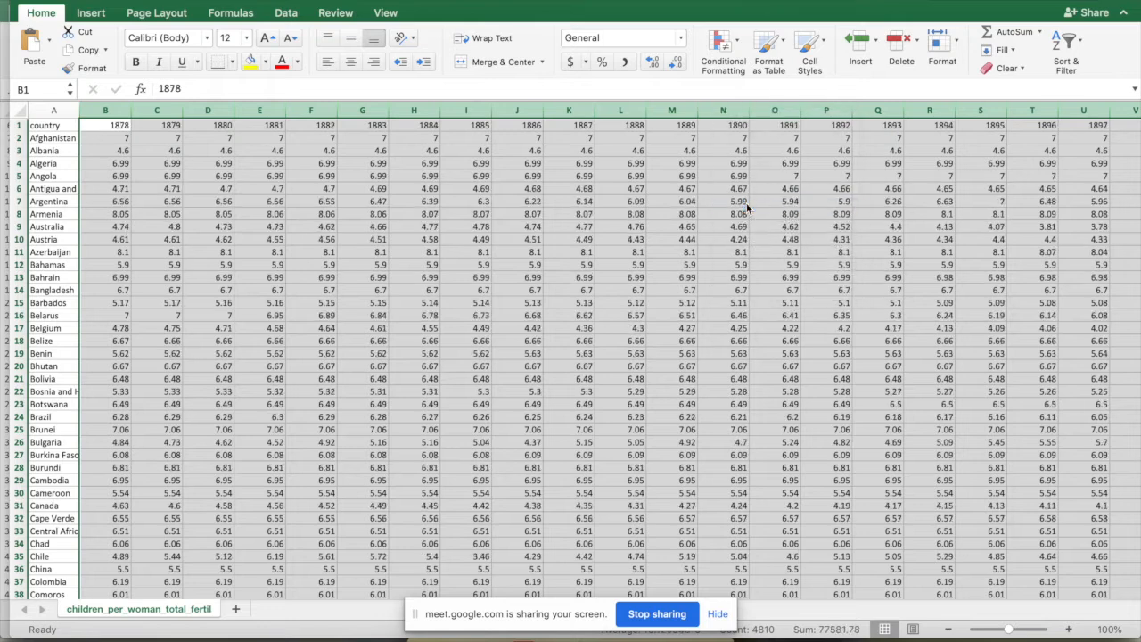
{"action": "right_click", "coordinate": [768, 113]}
{"action": "left_click", "coordinate": [800, 208]}
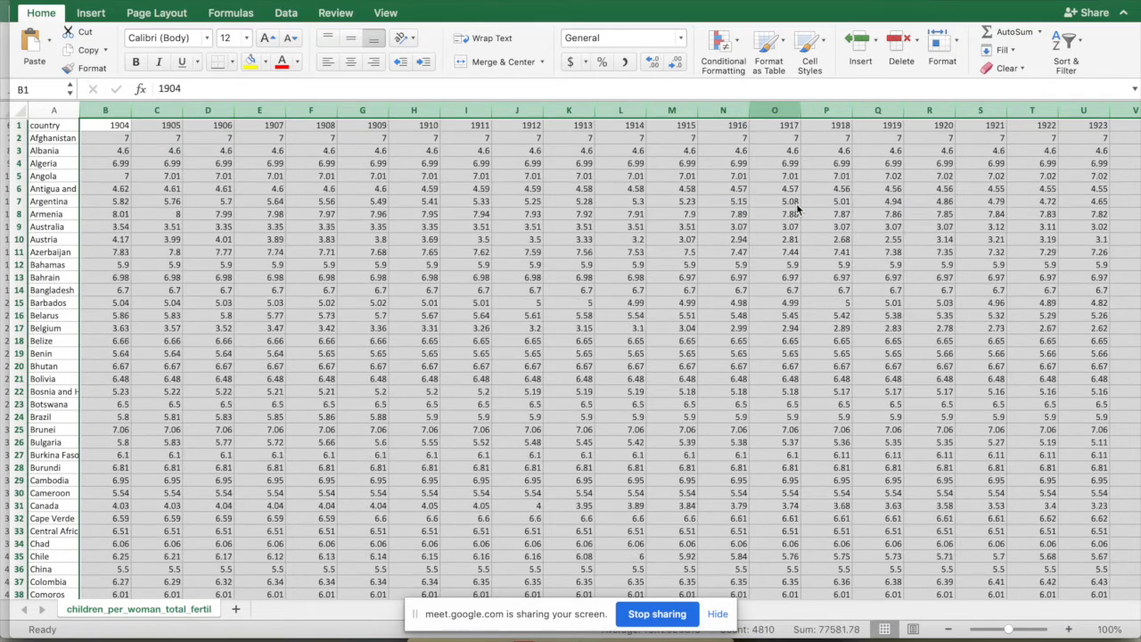
{"action": "right_click", "coordinate": [830, 109]}
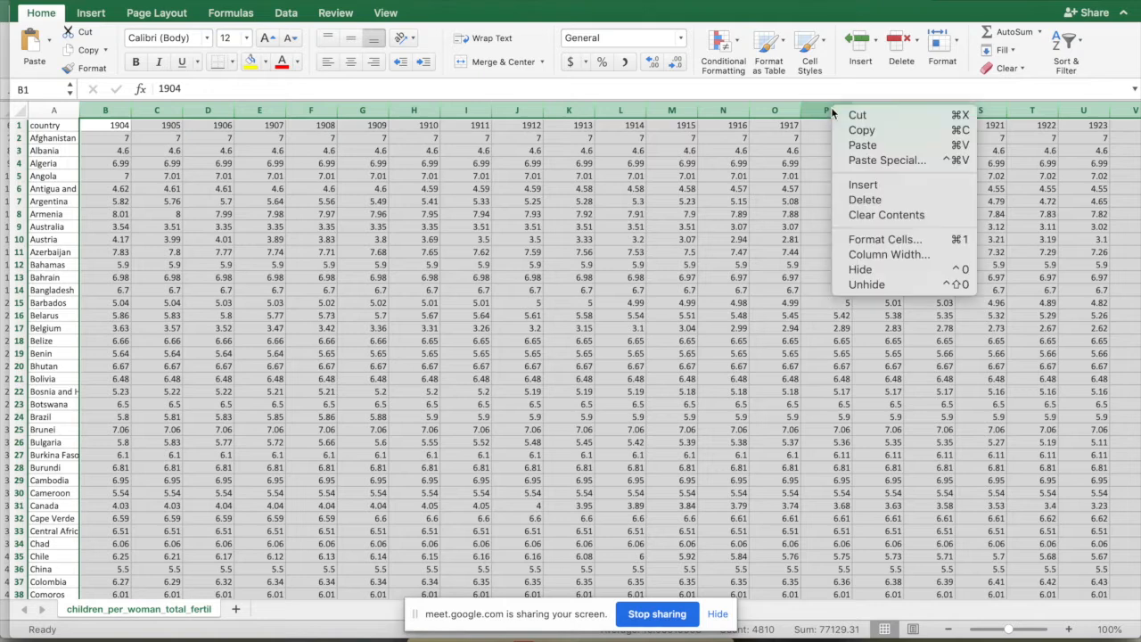
{"action": "left_click", "coordinate": [864, 200]}
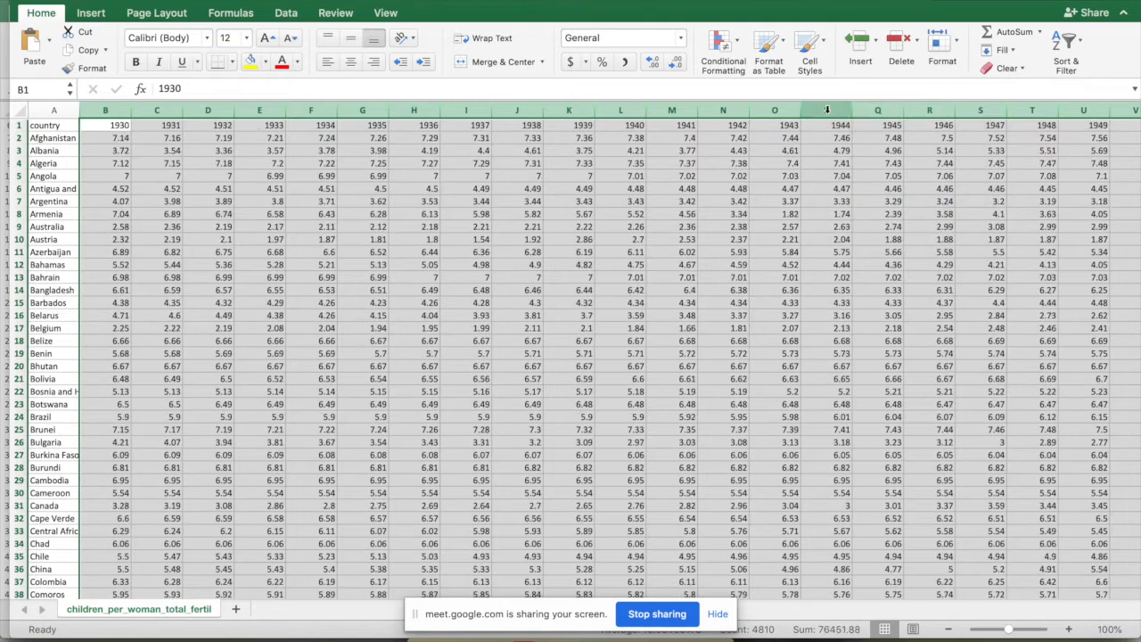
{"action": "right_click", "coordinate": [828, 111]}
{"action": "left_click", "coordinate": [861, 202]}
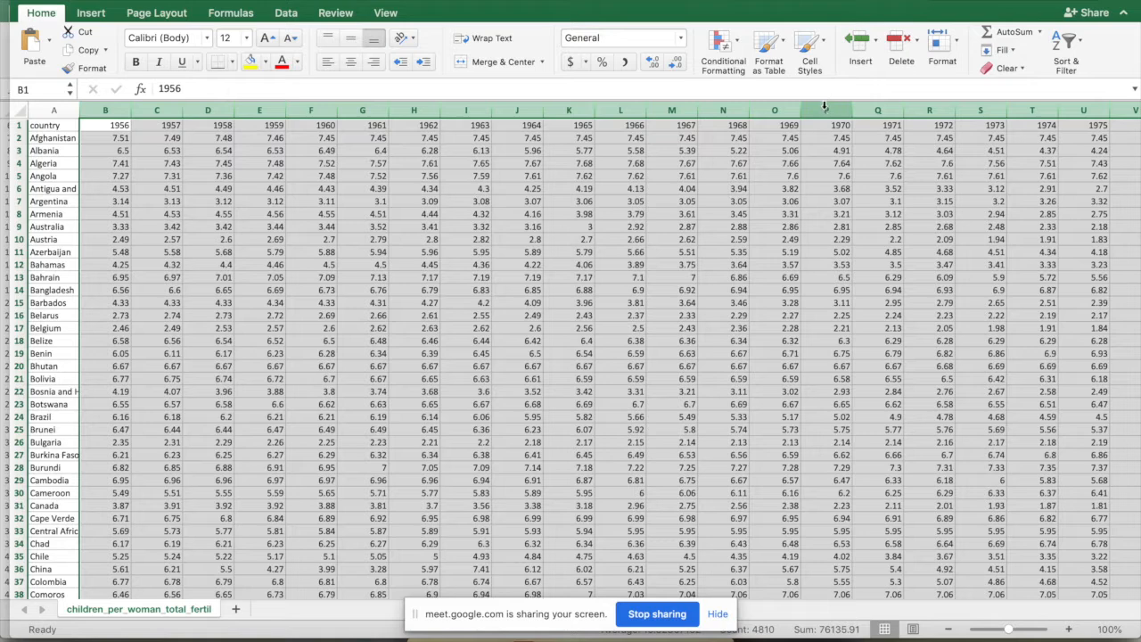
{"action": "right_click", "coordinate": [824, 105]}
{"action": "left_click", "coordinate": [858, 197]}
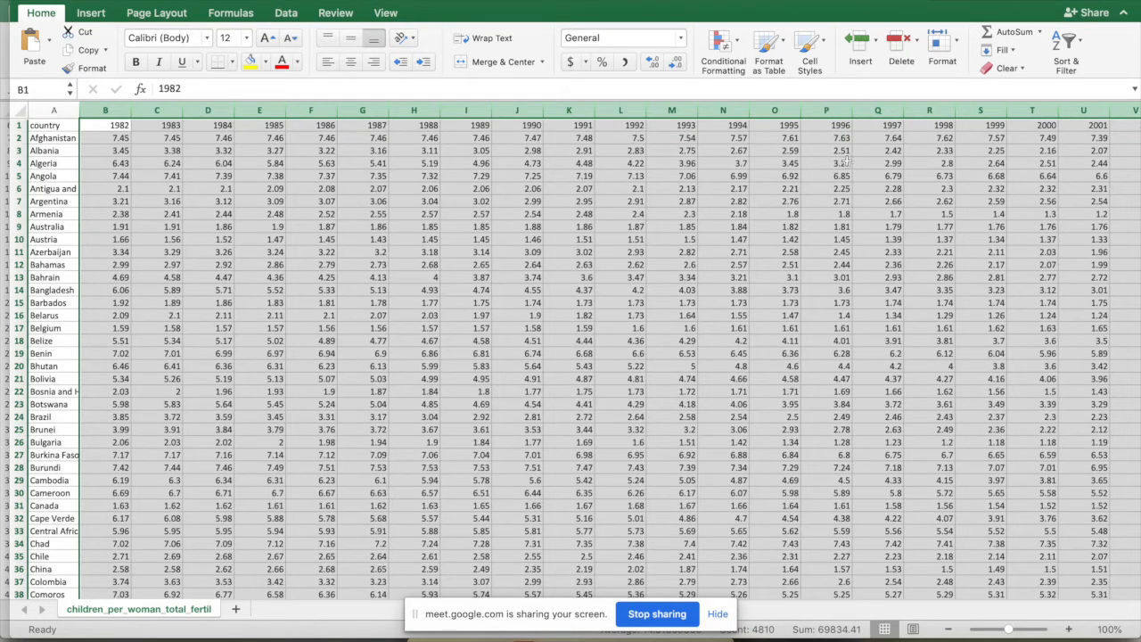
{"action": "right_click", "coordinate": [824, 108]}
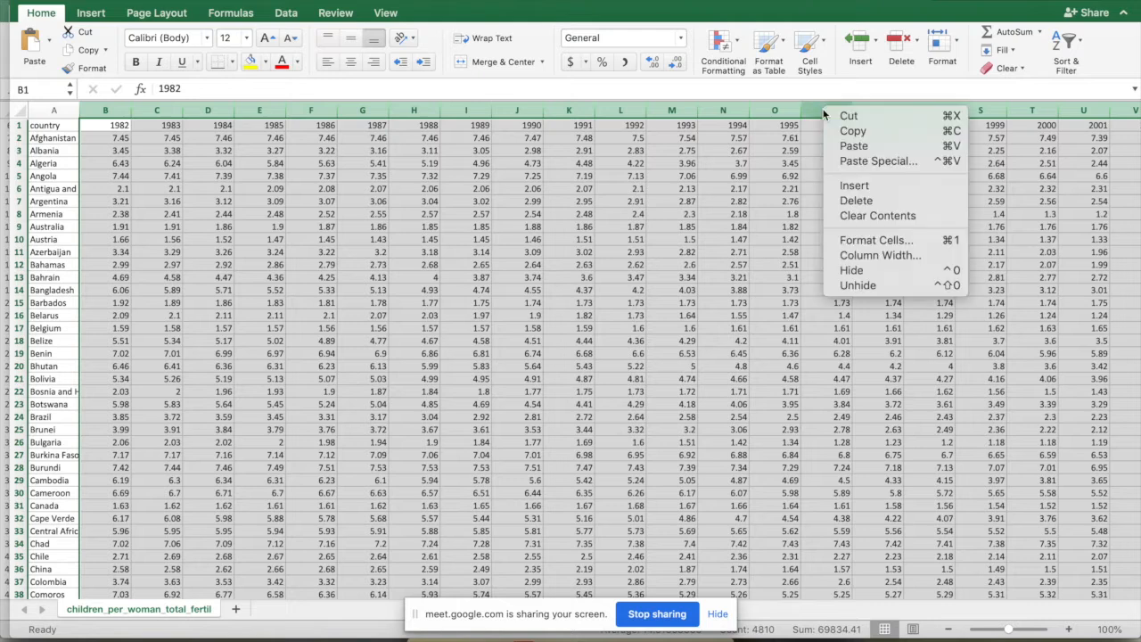
{"action": "left_click", "coordinate": [878, 201]}
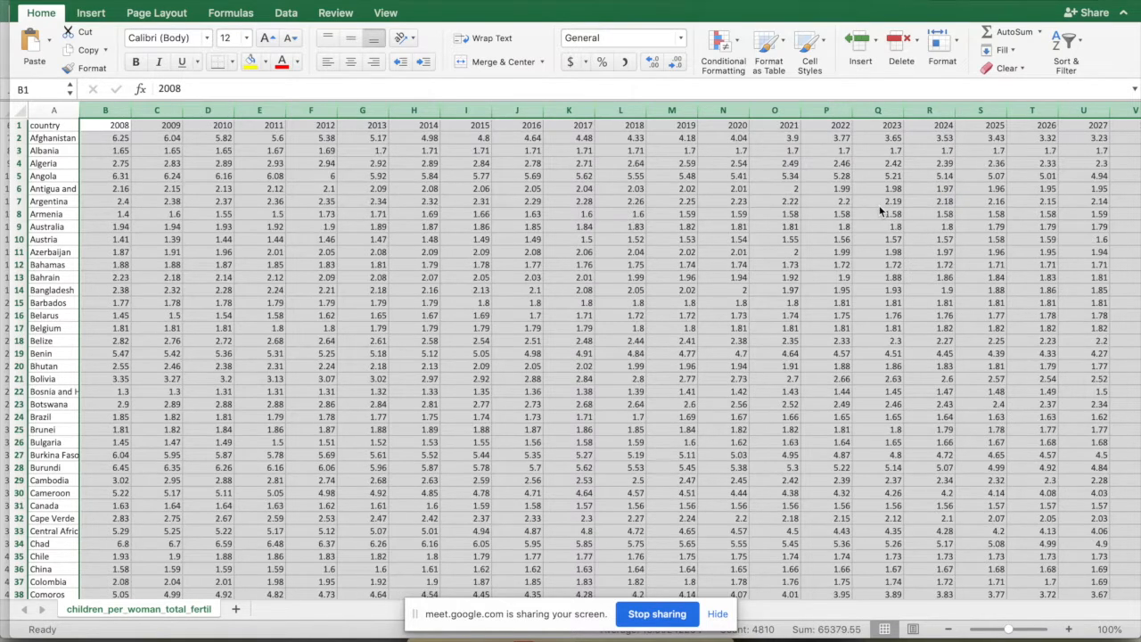
Delete the year columns 2008 through 2014 so that 2015 directly follows the country column.
{"action": "left_click", "coordinate": [837, 201]}
{"action": "left_click_drag", "start_coordinate": [116, 112], "coordinate": [425, 92]}
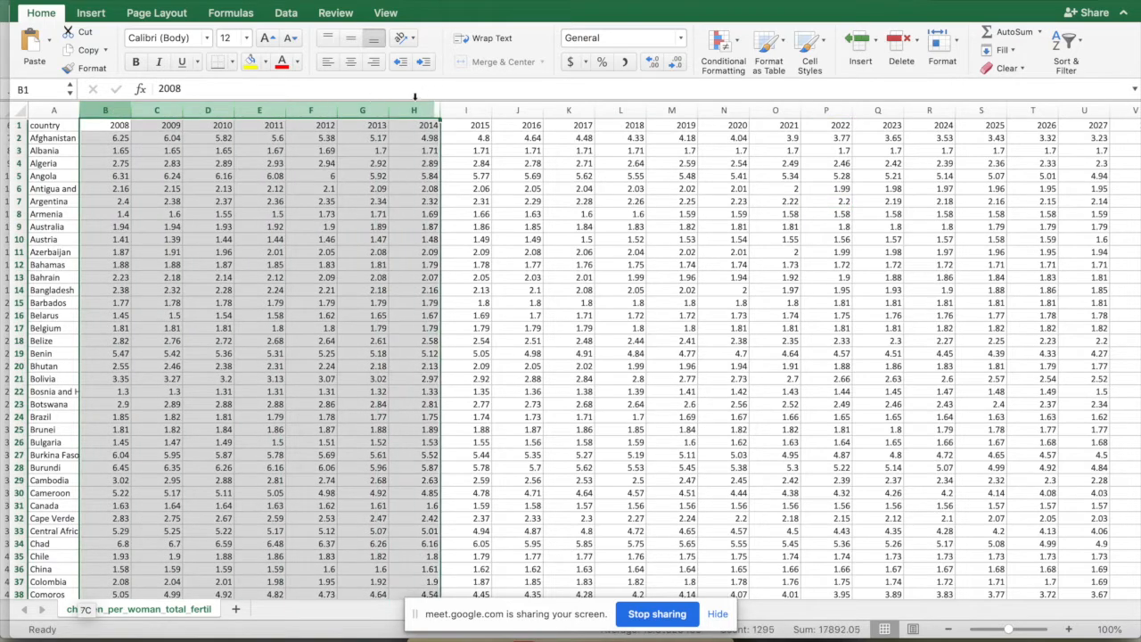
{"action": "right_click", "coordinate": [414, 107]}
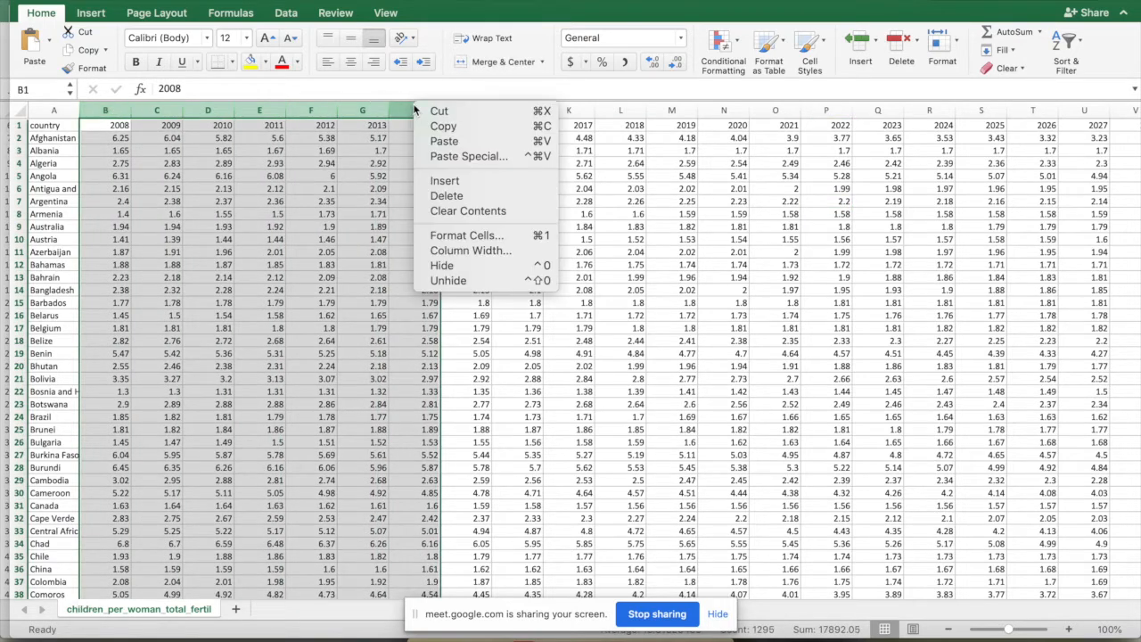
{"action": "left_click", "coordinate": [485, 196]}
{"action": "left_click", "coordinate": [496, 178]}
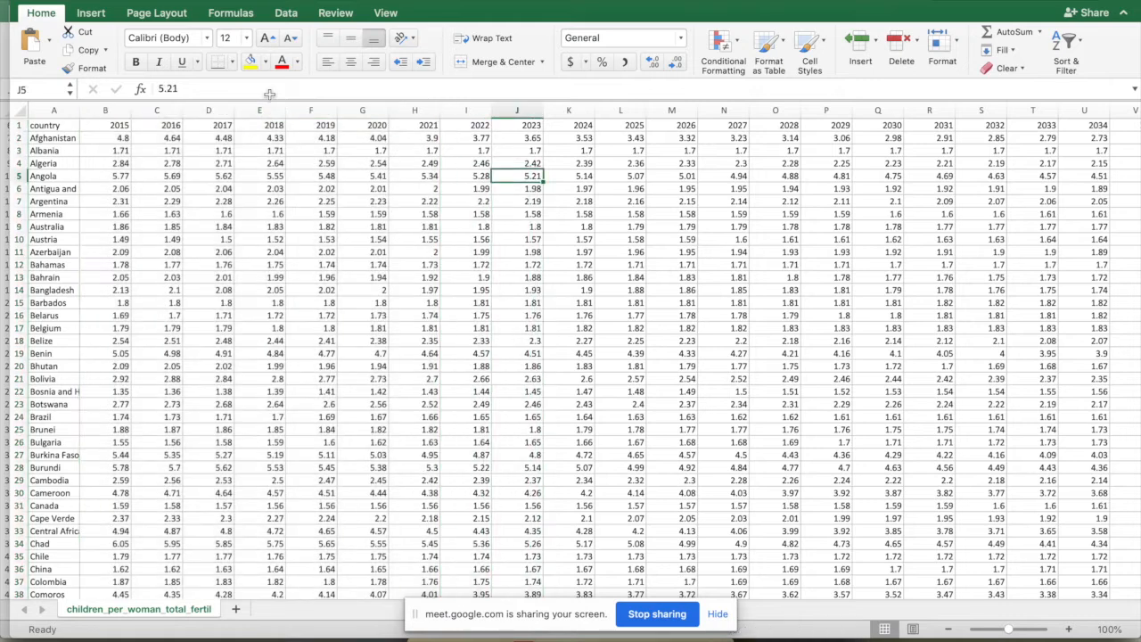
Delete every year column from 2016 onward, keeping only the country and 2015 columns.
{"action": "left_click_drag", "start_coordinate": [159, 109], "coordinate": [674, 110]}
{"action": "left_click_drag", "start_coordinate": [1138, 116], "coordinate": [1137, 107]}
{"action": "right_click", "coordinate": [935, 109]}
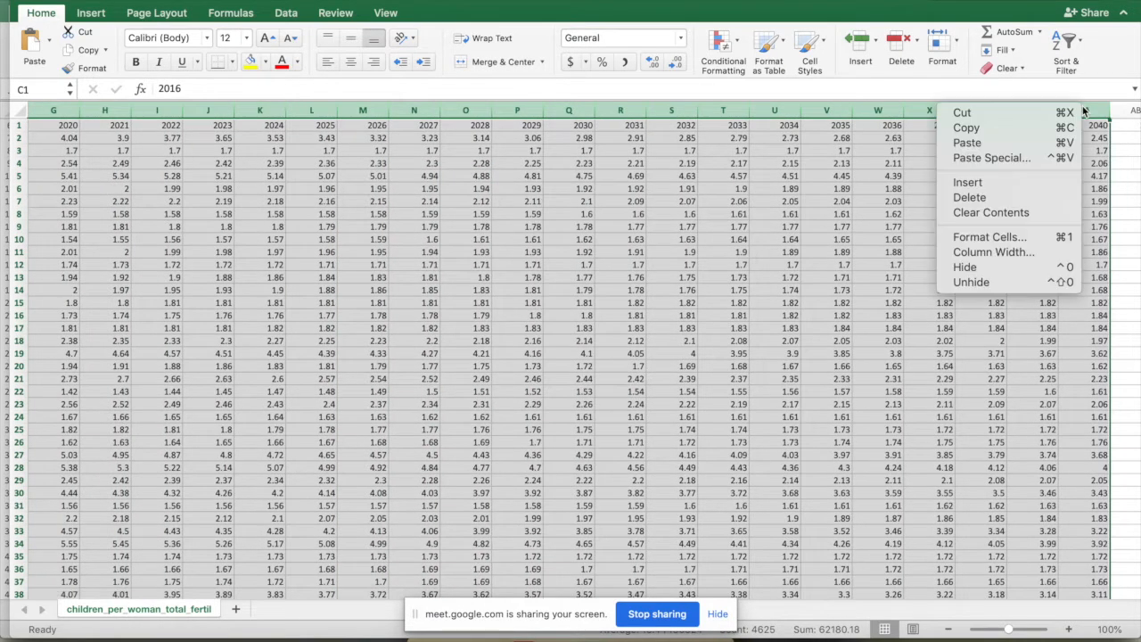
{"action": "left_click", "coordinate": [1033, 197]}
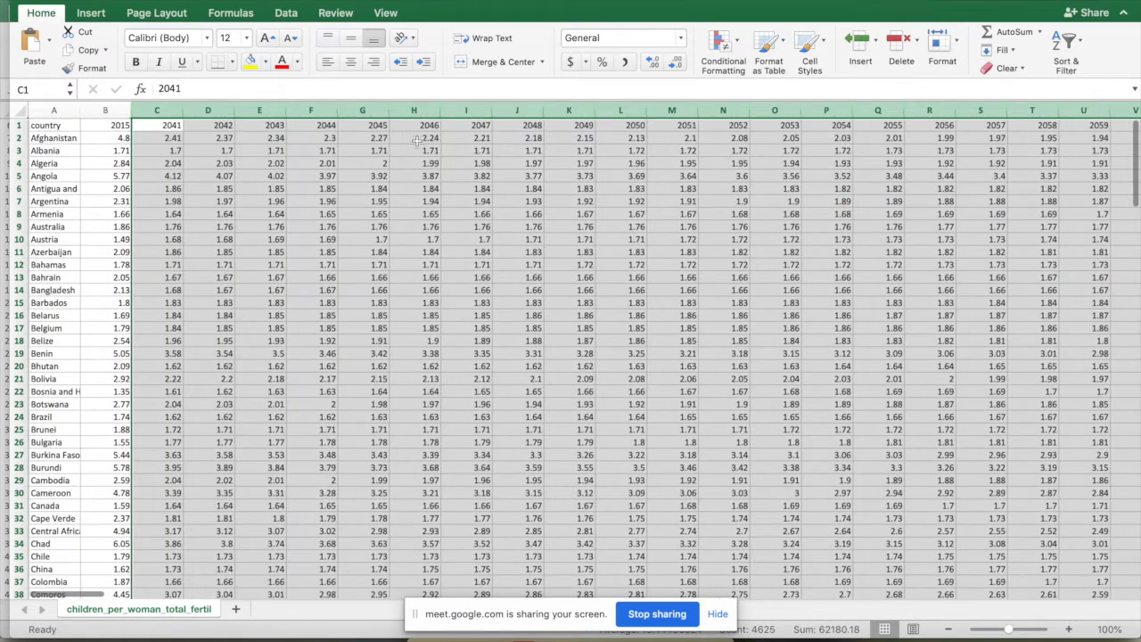
{"action": "right_click", "coordinate": [224, 107]}
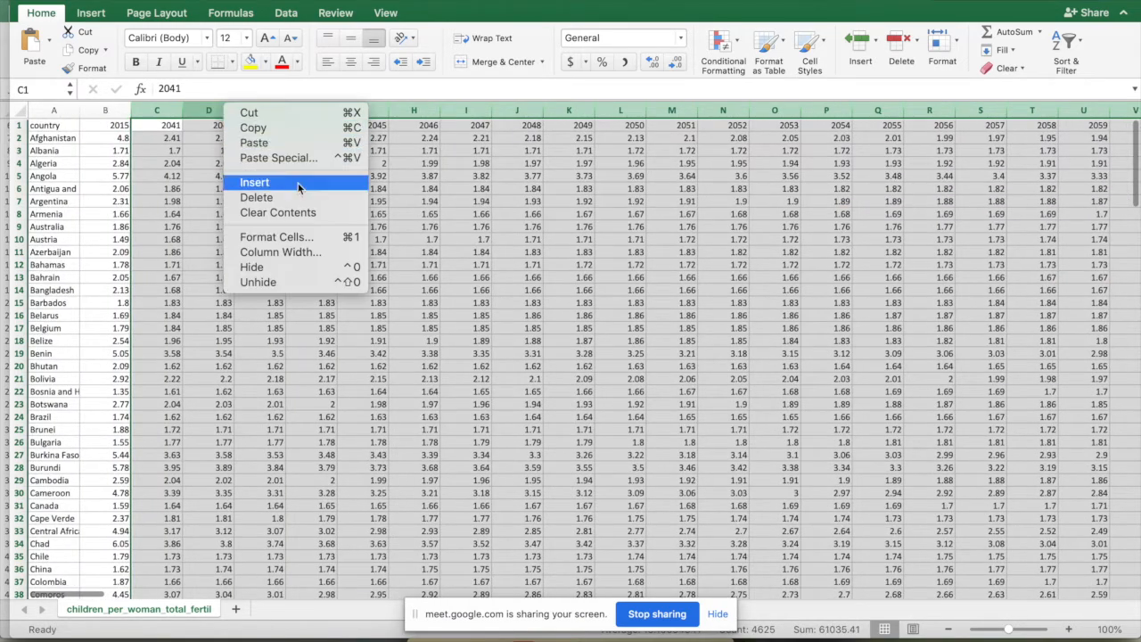
{"action": "left_click", "coordinate": [300, 198]}
{"action": "right_click", "coordinate": [248, 108]}
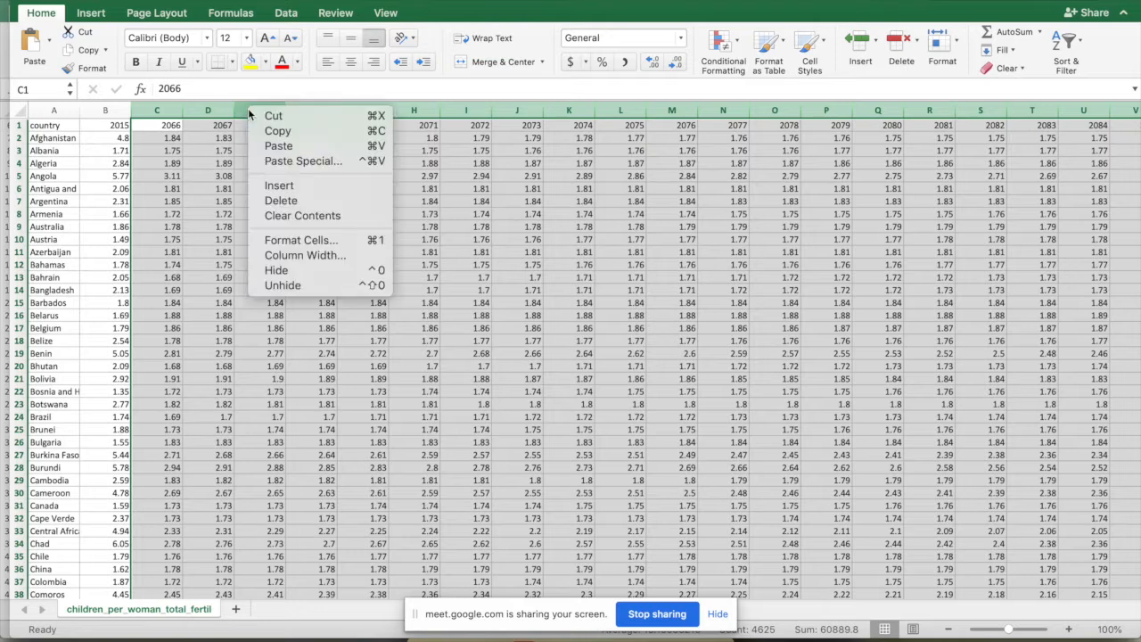
{"action": "left_click", "coordinate": [291, 202]}
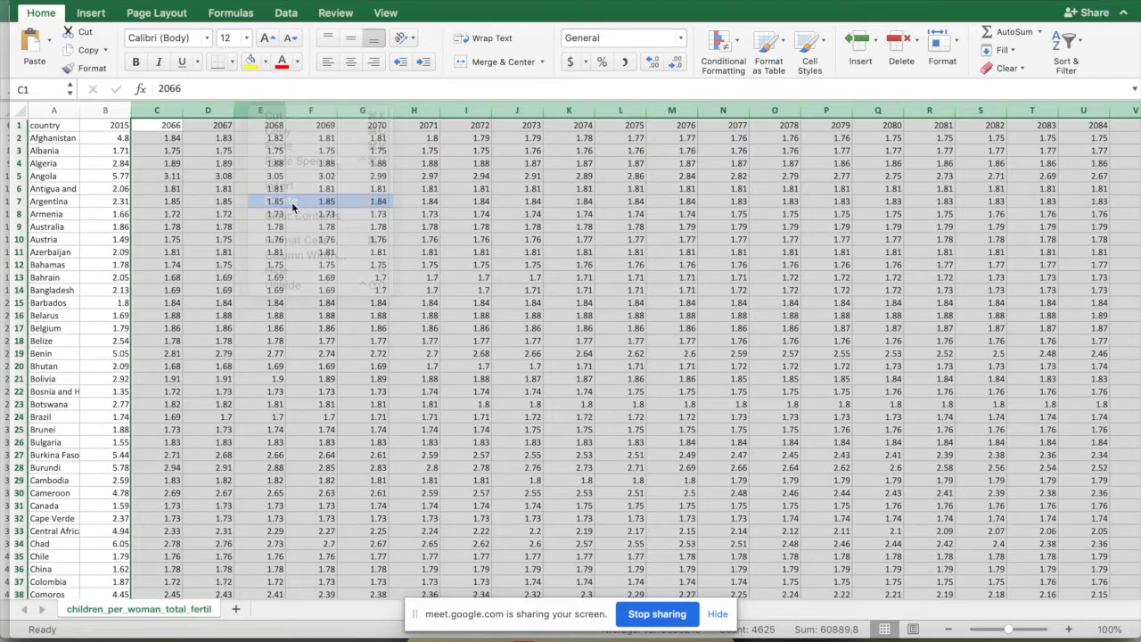
{"action": "right_click", "coordinate": [363, 110]}
{"action": "left_click", "coordinate": [421, 203]}
{"action": "left_click", "coordinate": [259, 259]}
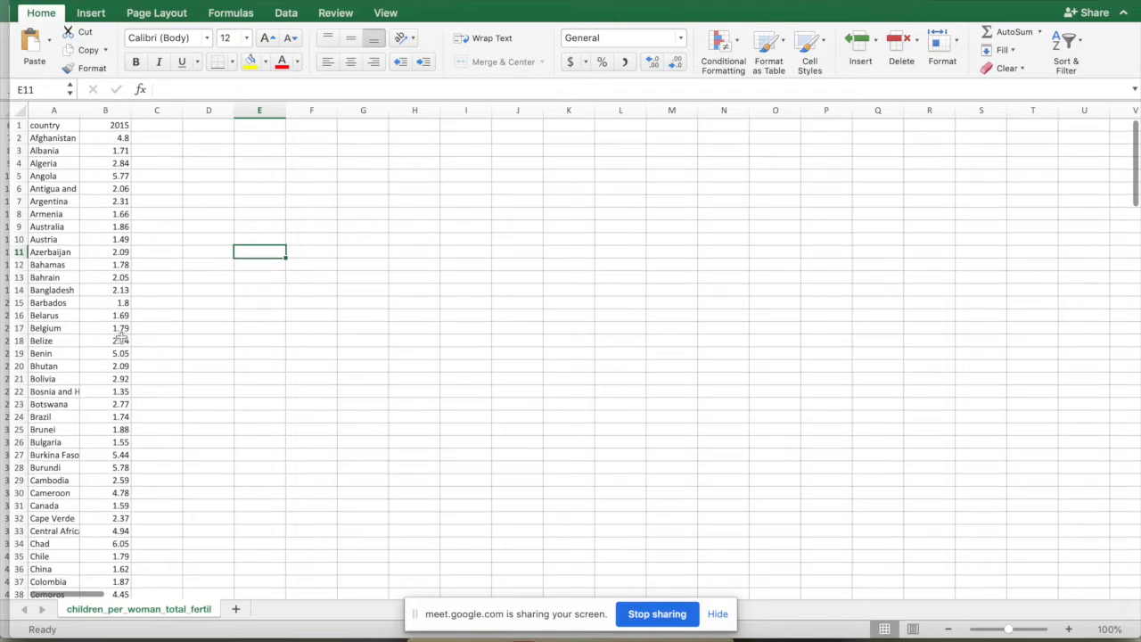
Switch back to the Gapminder data page in the browser, load the Life expectancy indicator and download its table.
{"action": "key", "text": "super+Tab"}
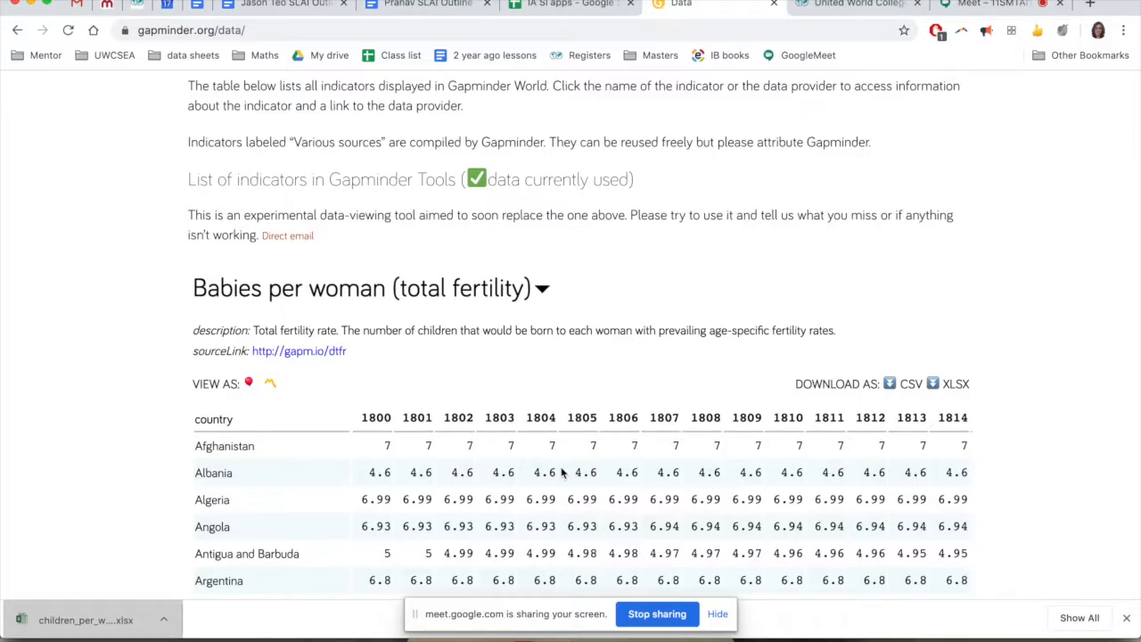
{"action": "scroll", "coordinate": [323, 229], "scroll_direction": "up", "scroll_amount": 3}
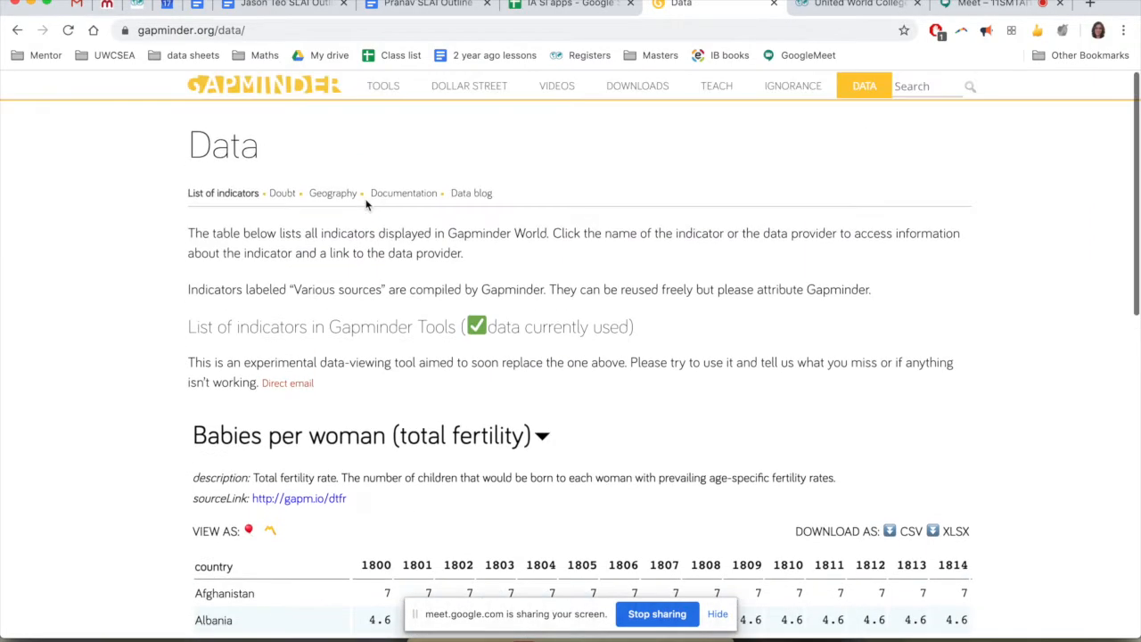
{"action": "left_click", "coordinate": [15, 32]}
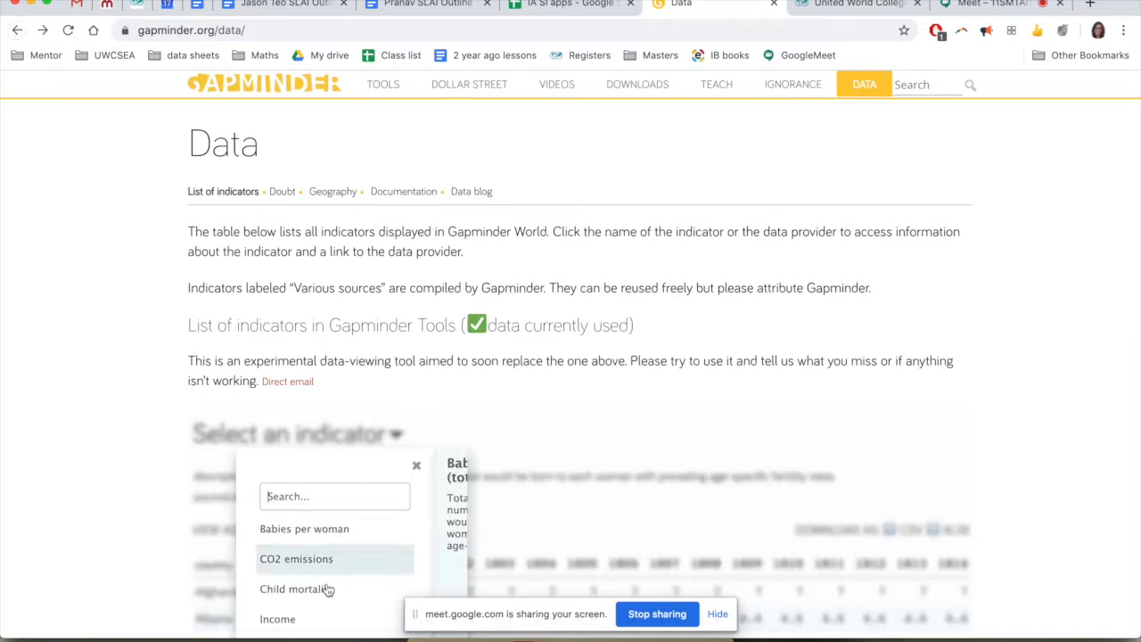
{"action": "scroll", "coordinate": [314, 597], "scroll_direction": "down", "scroll_amount": 2}
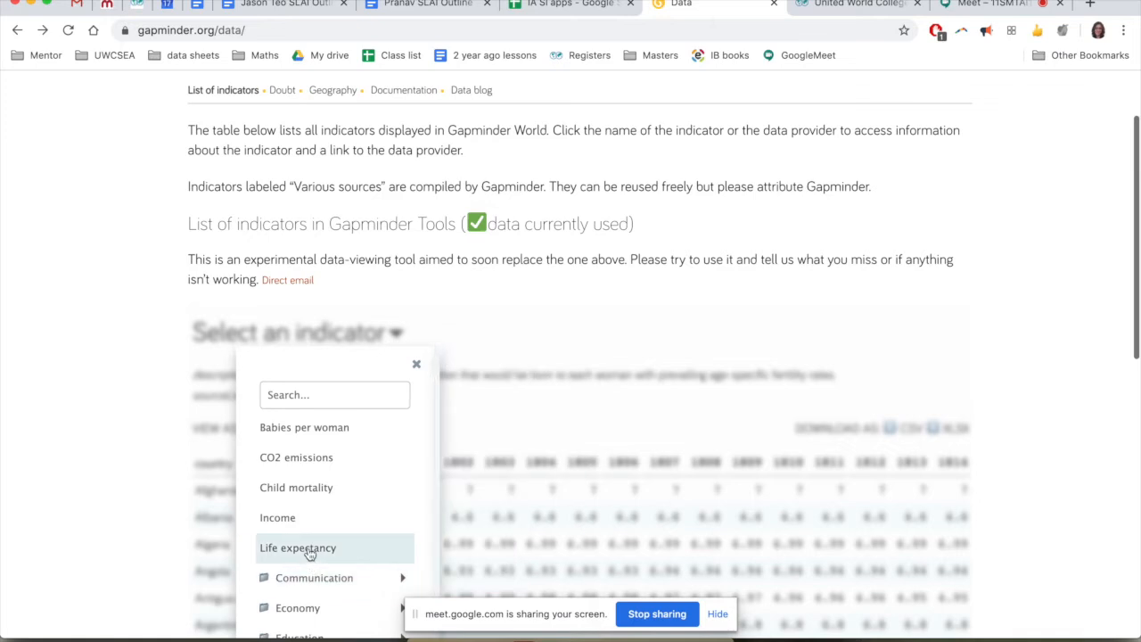
{"action": "left_click", "coordinate": [308, 550]}
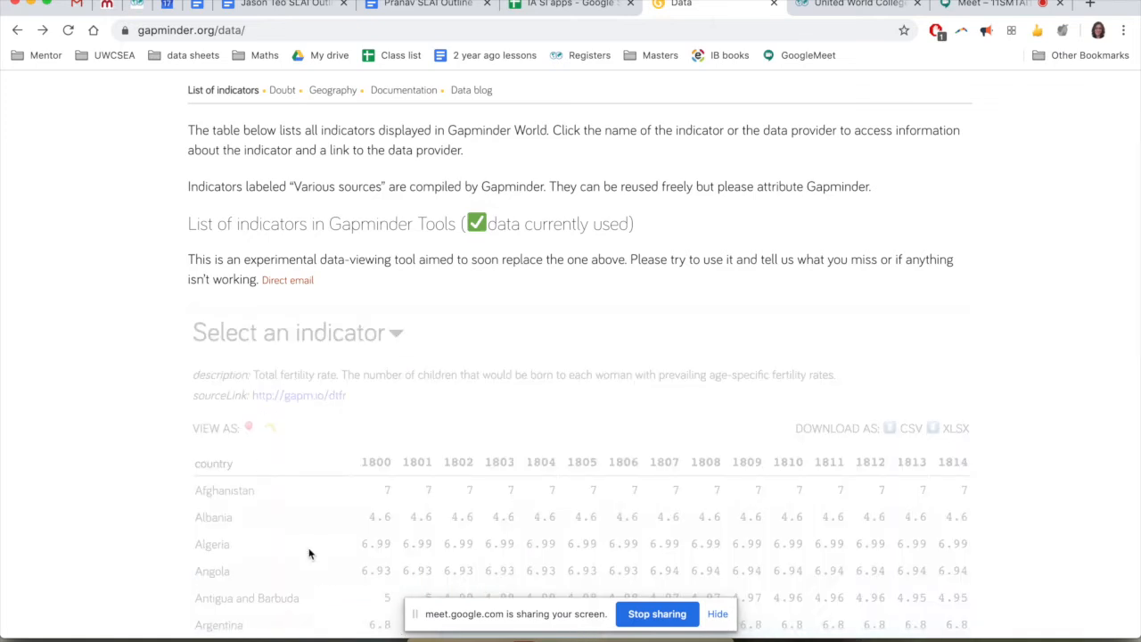
{"action": "left_click", "coordinate": [719, 615]}
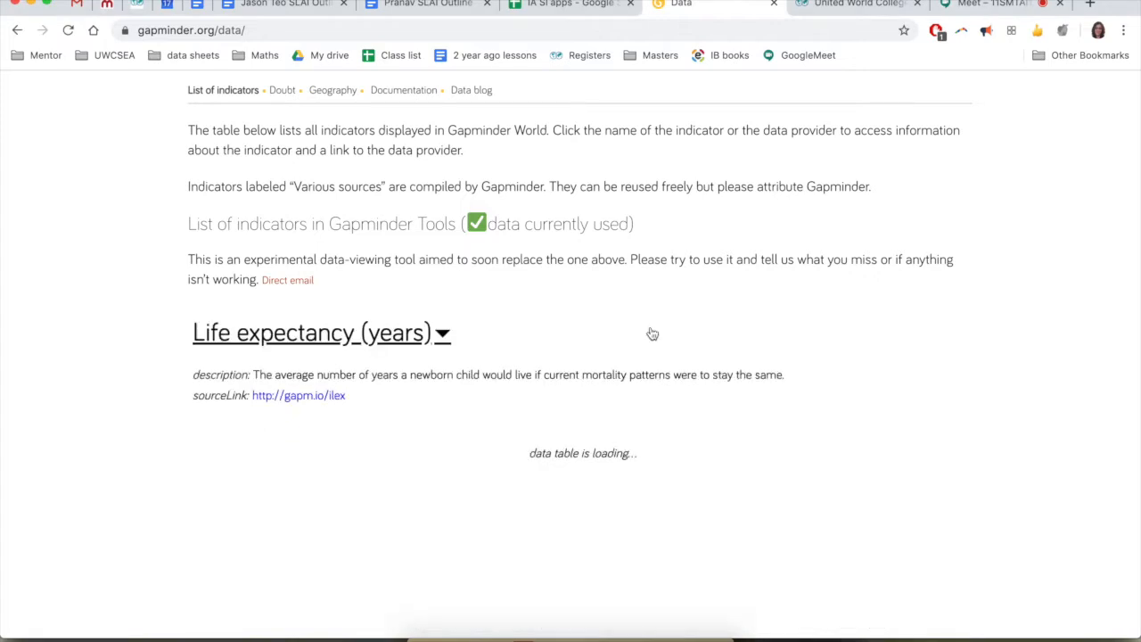
{"action": "scroll", "coordinate": [652, 334], "scroll_direction": "down", "scroll_amount": 4}
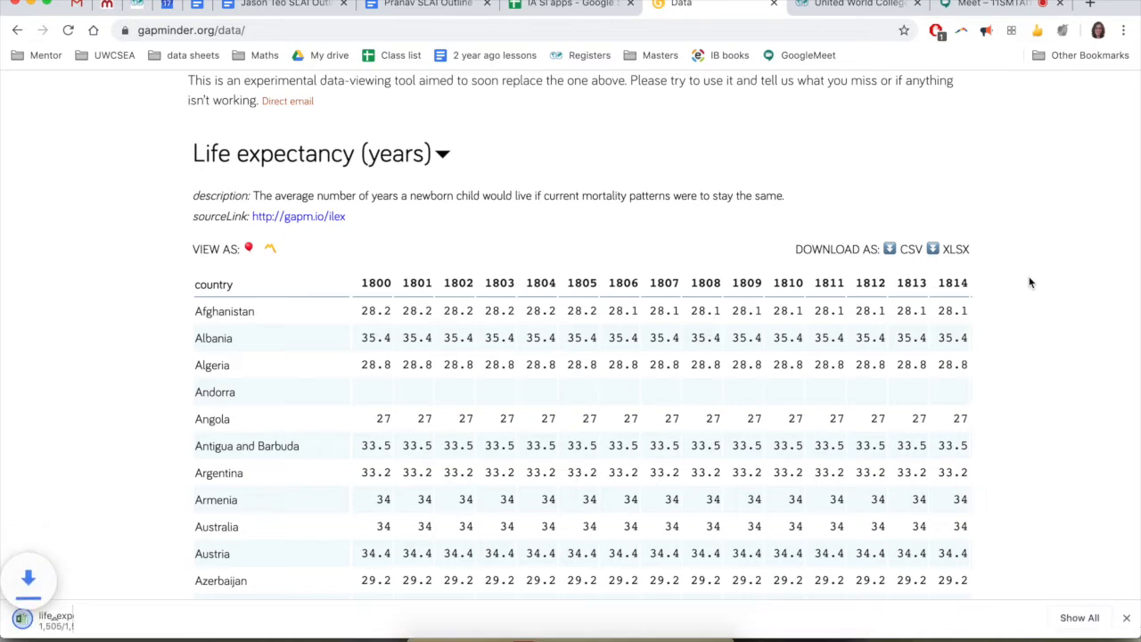
Open the downloaded life expectancy workbook and delete the year columns 1800 through 1995 in successive blocks of 49 columns starting at column B.
{"action": "left_click", "coordinate": [50, 620]}
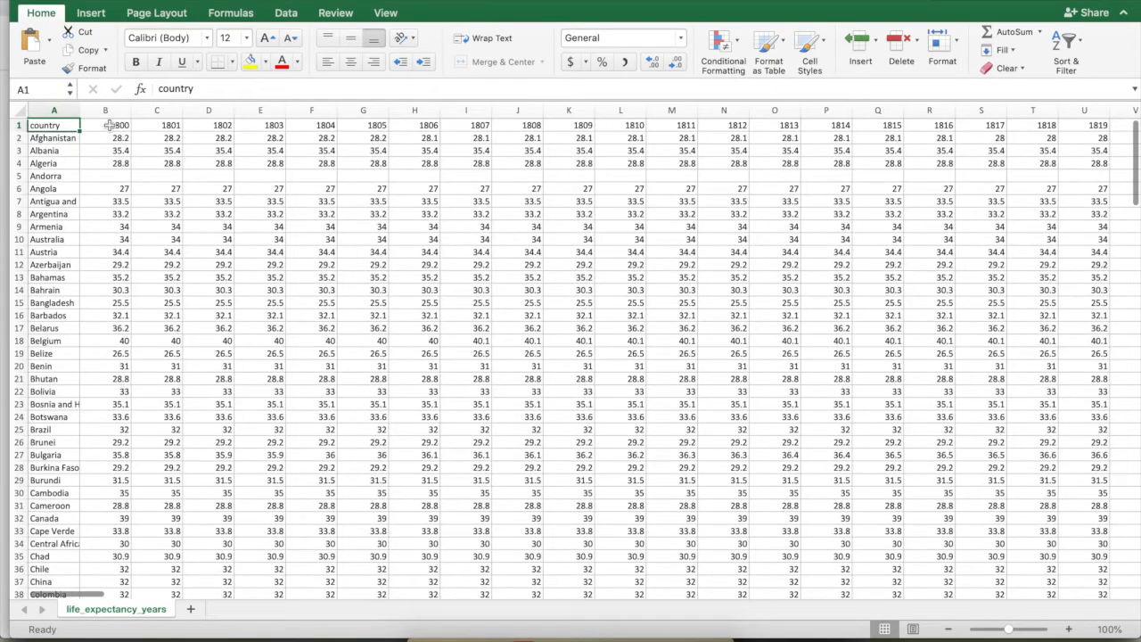
{"action": "left_click_drag", "start_coordinate": [105, 109], "coordinate": [1131, 110]}
{"action": "left_click_drag", "start_coordinate": [1136, 31], "coordinate": [971, 109]}
{"action": "right_click", "coordinate": [971, 109]}
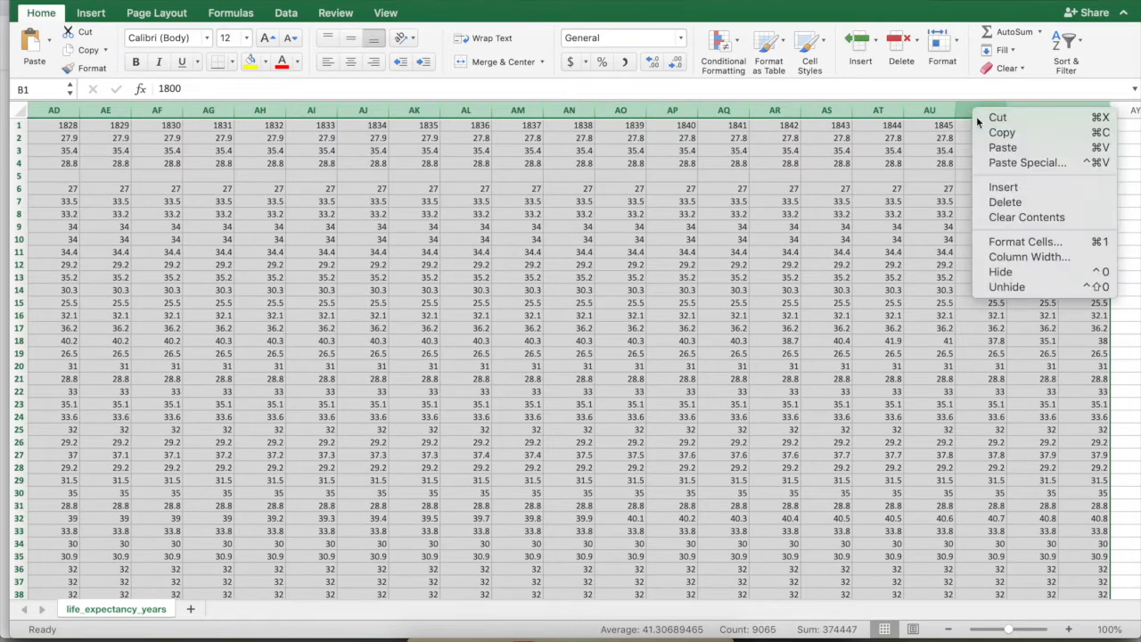
{"action": "left_click", "coordinate": [1016, 201]}
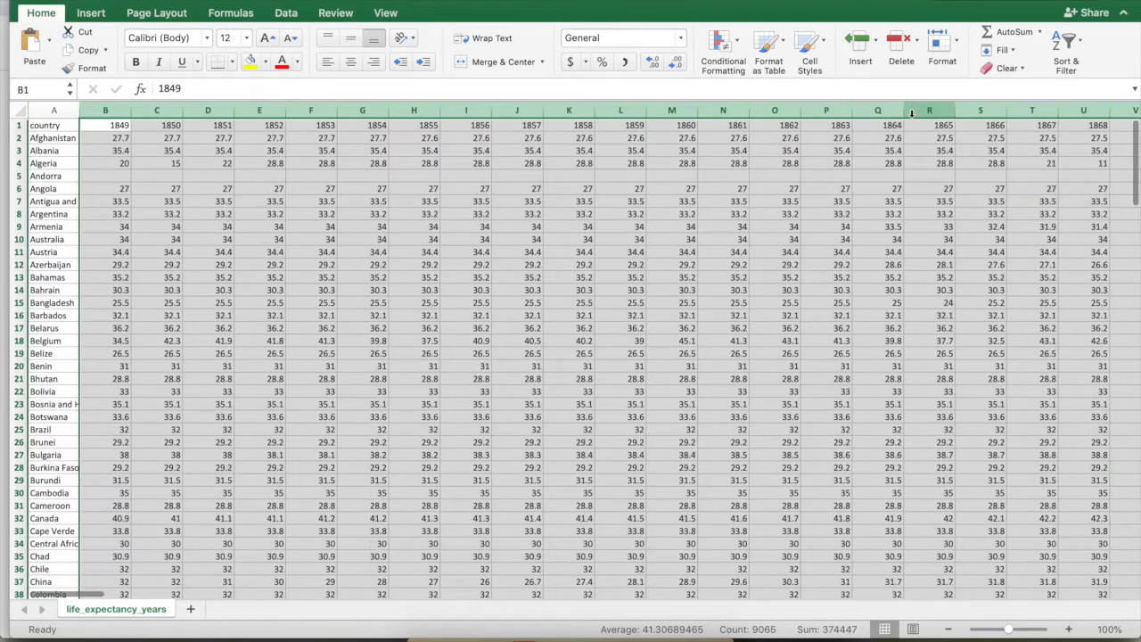
{"action": "right_click", "coordinate": [910, 114]}
{"action": "left_click", "coordinate": [950, 208]}
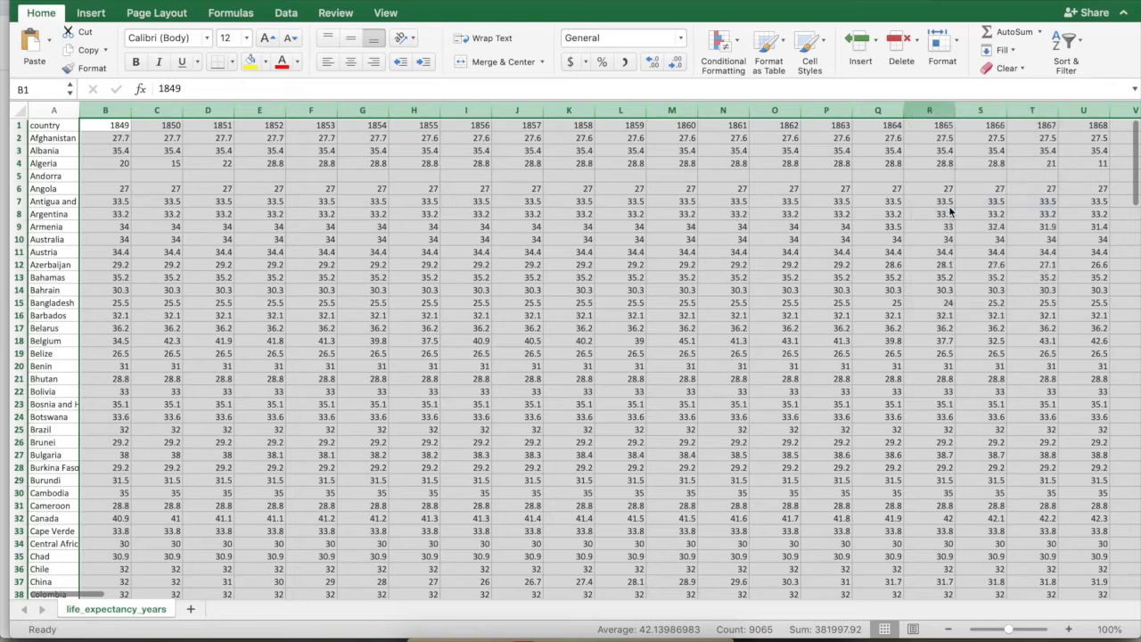
{"action": "right_click", "coordinate": [660, 111]}
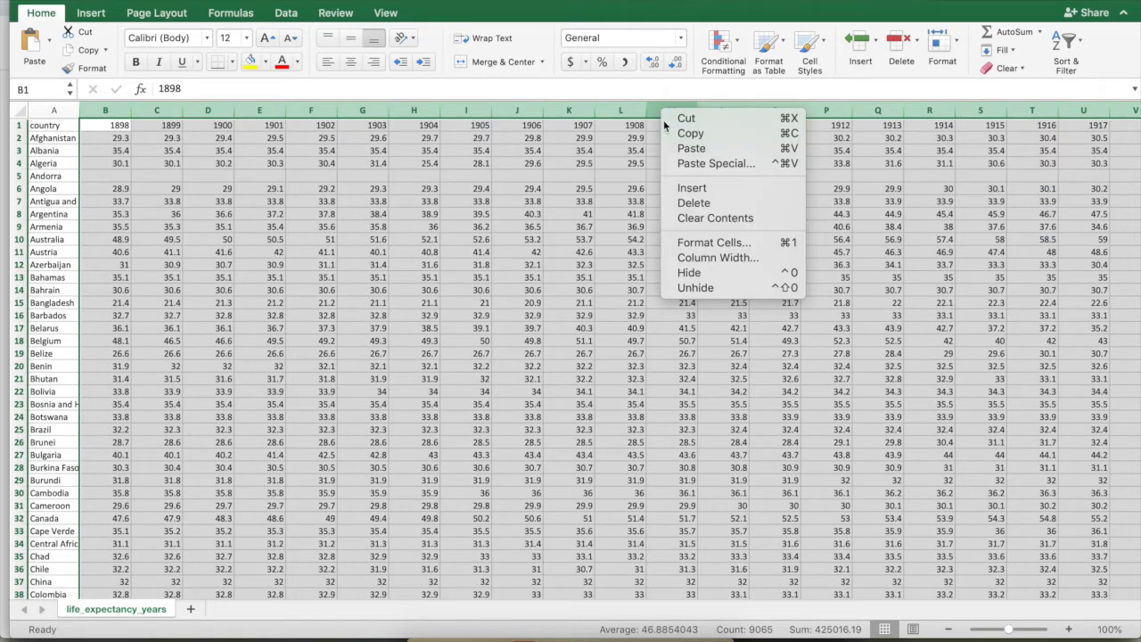
{"action": "left_click", "coordinate": [704, 206]}
{"action": "right_click", "coordinate": [669, 111]}
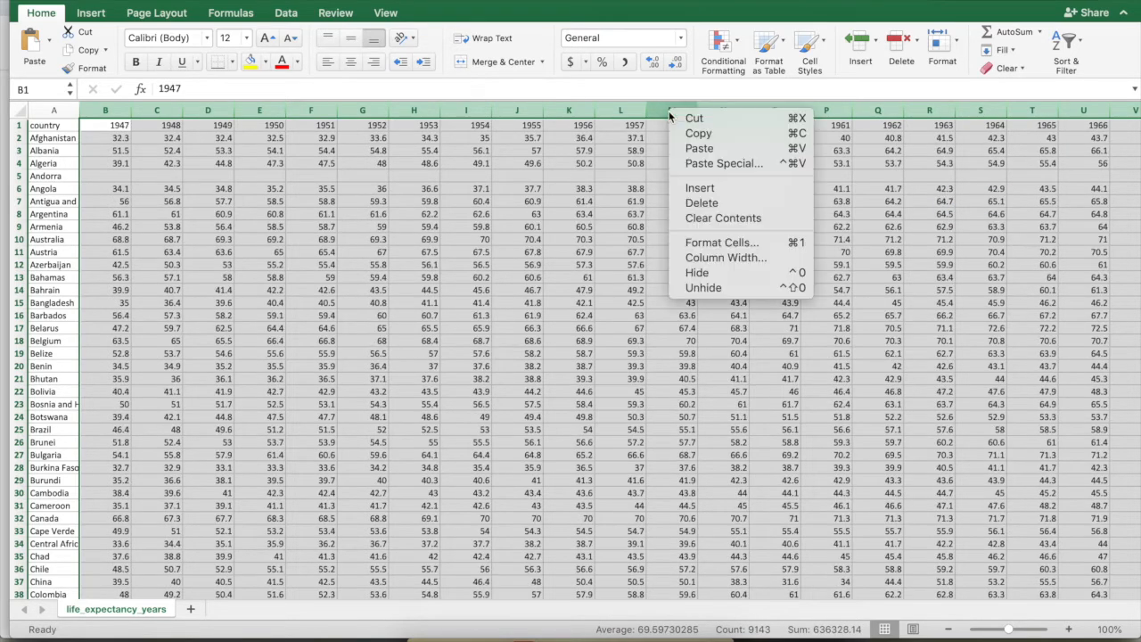
{"action": "left_click", "coordinate": [704, 207]}
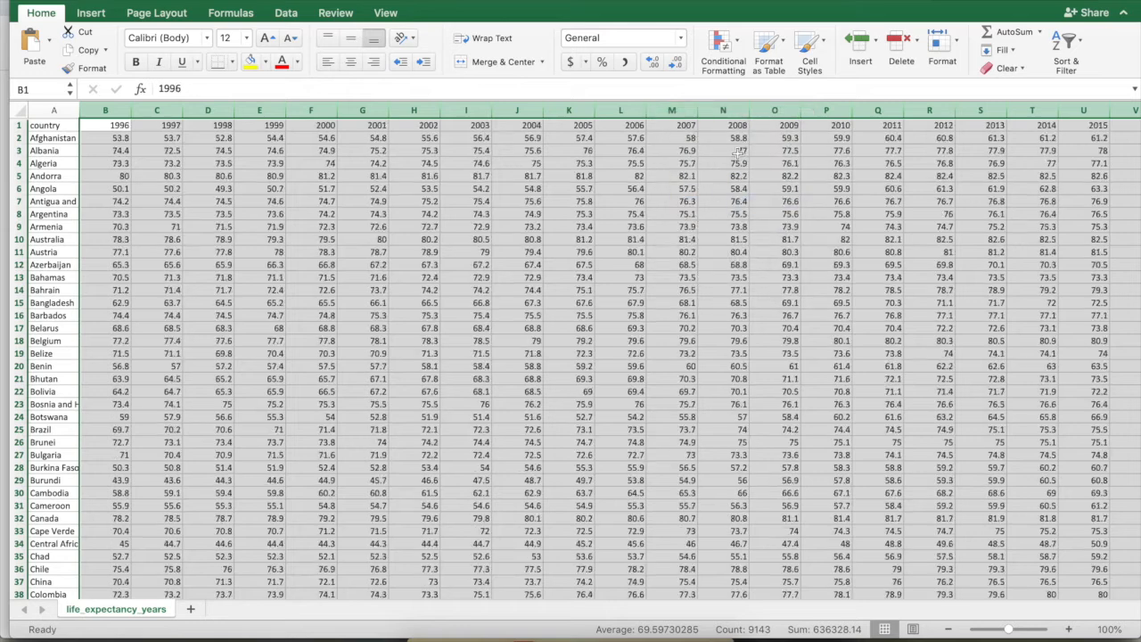
Try deleting the block of year columns 1996 through 2044, and undo that deletion.
{"action": "right_click", "coordinate": [774, 109]}
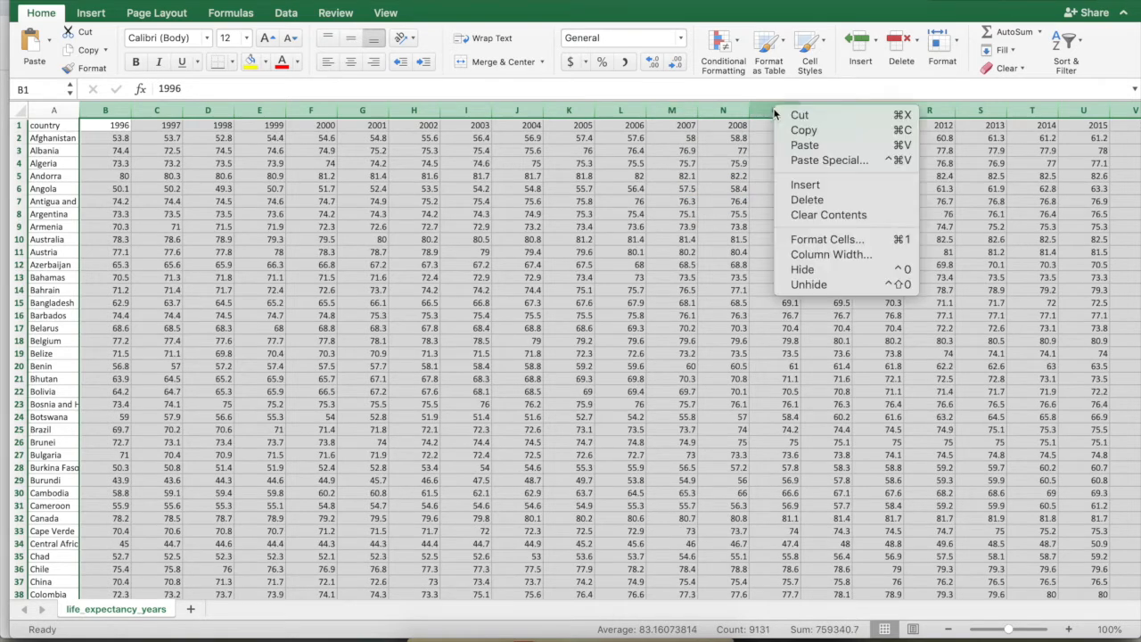
{"action": "left_click", "coordinate": [806, 199]}
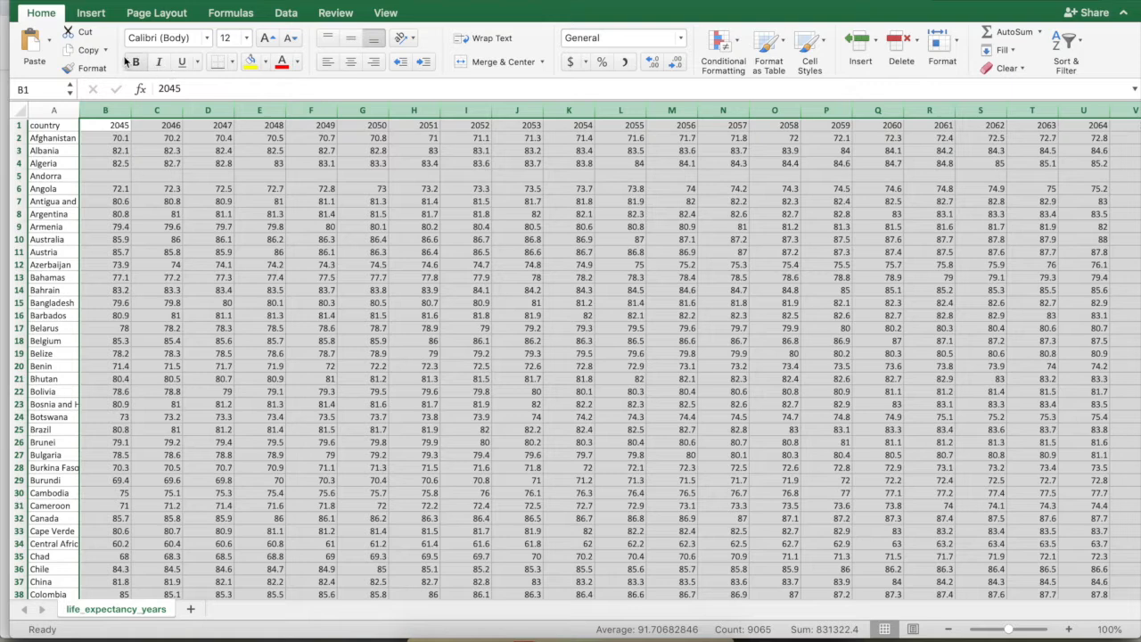
{"action": "left_click", "coordinate": [143, 2]}
{"action": "left_click", "coordinate": [206, 170]}
Delete the year columns 1996 through 2014 so that 2015 directly follows the country column.
{"action": "left_click_drag", "start_coordinate": [105, 108], "coordinate": [998, 108]}
{"action": "right_click", "coordinate": [998, 108]}
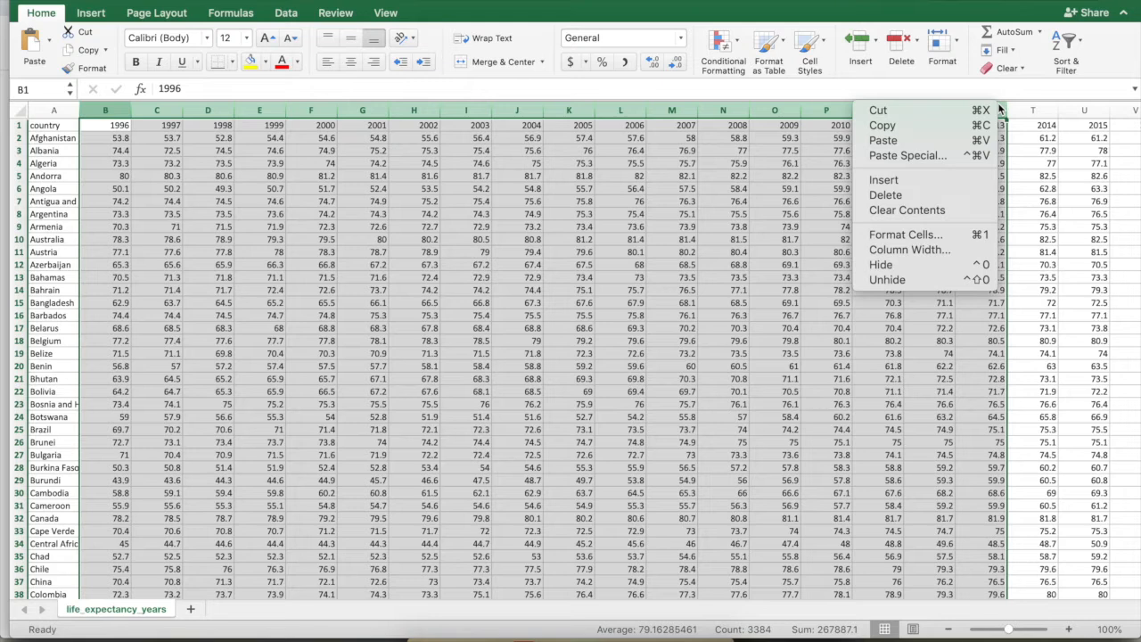
{"action": "left_click", "coordinate": [885, 194]}
{"action": "left_click", "coordinate": [160, 125]}
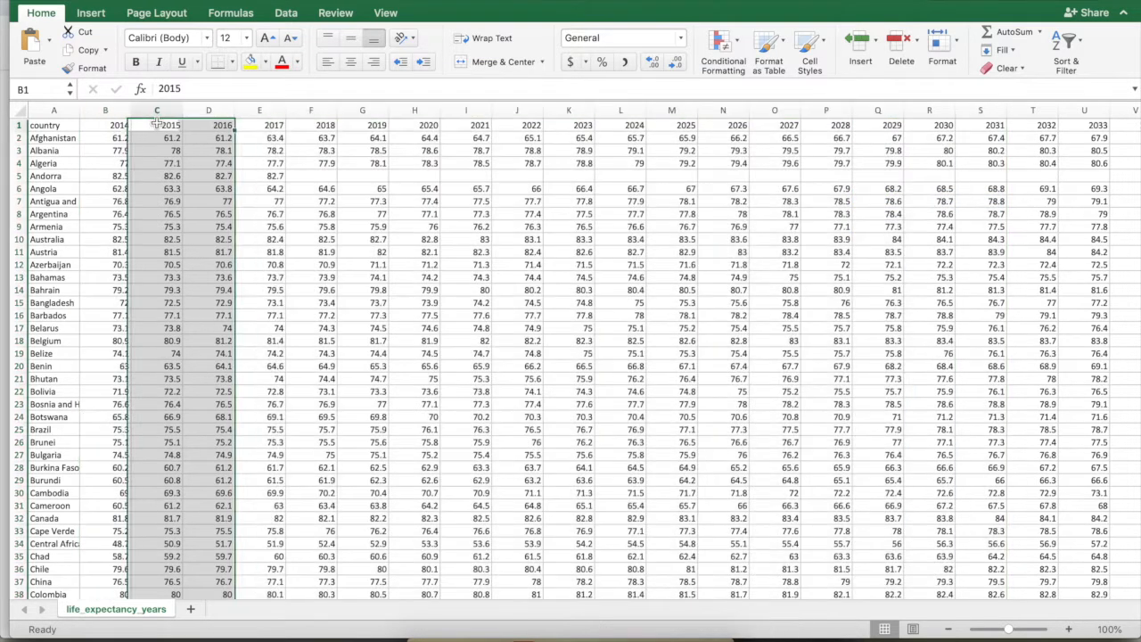
{"action": "right_click", "coordinate": [107, 109]}
{"action": "left_click", "coordinate": [150, 205]}
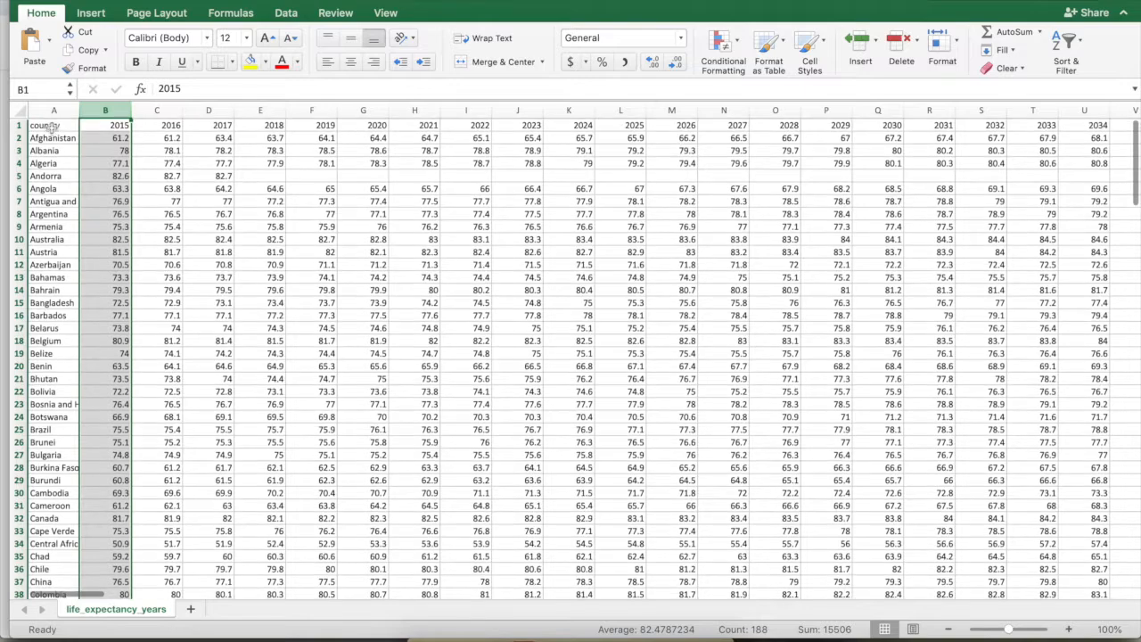
Copy the country and 2015 columns of the life expectancy workbook and paste them into the fertility workbook starting at D1.
{"action": "left_click", "coordinate": [51, 126]}
{"action": "left_click_drag", "start_coordinate": [52, 110], "coordinate": [105, 111]}
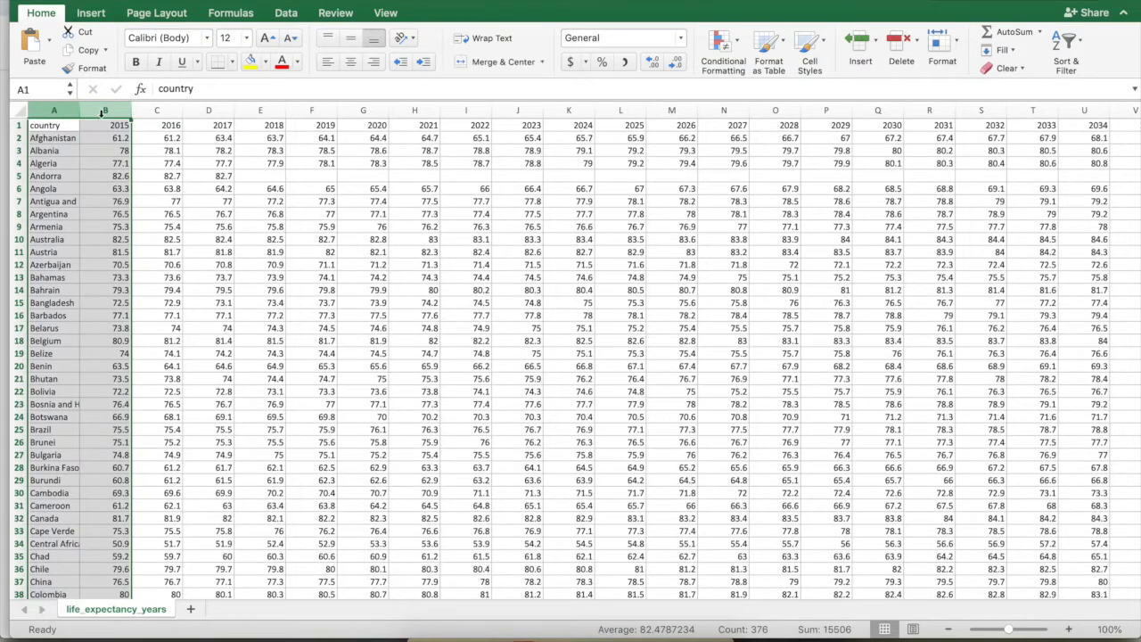
{"action": "key", "text": "super+c"}
{"action": "key", "text": "super+grave"}
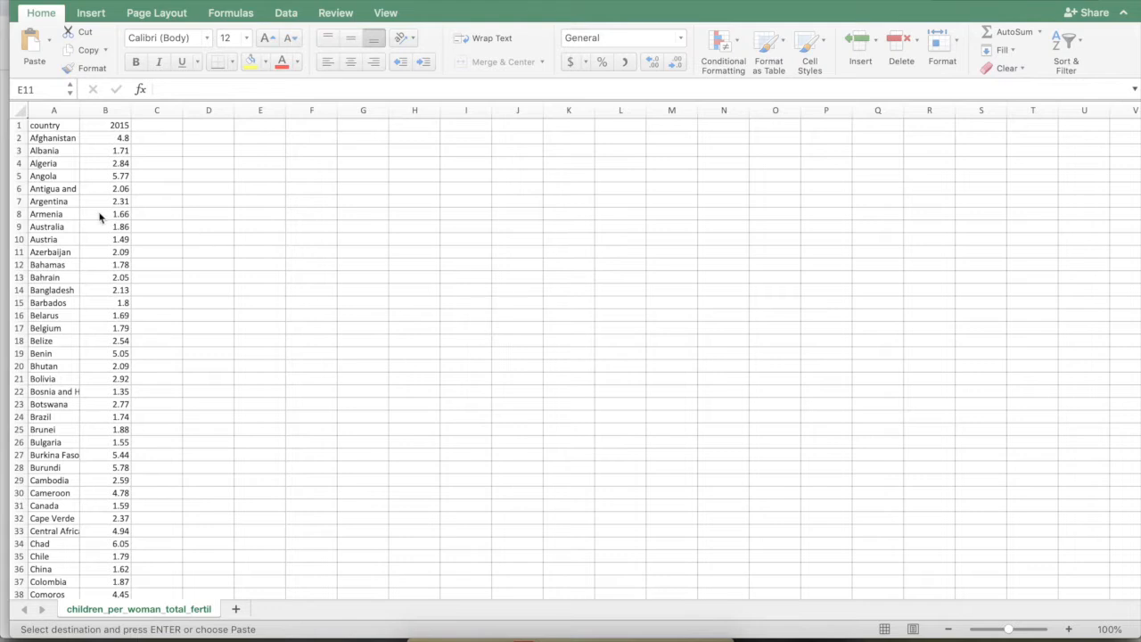
{"action": "left_click", "coordinate": [169, 127]}
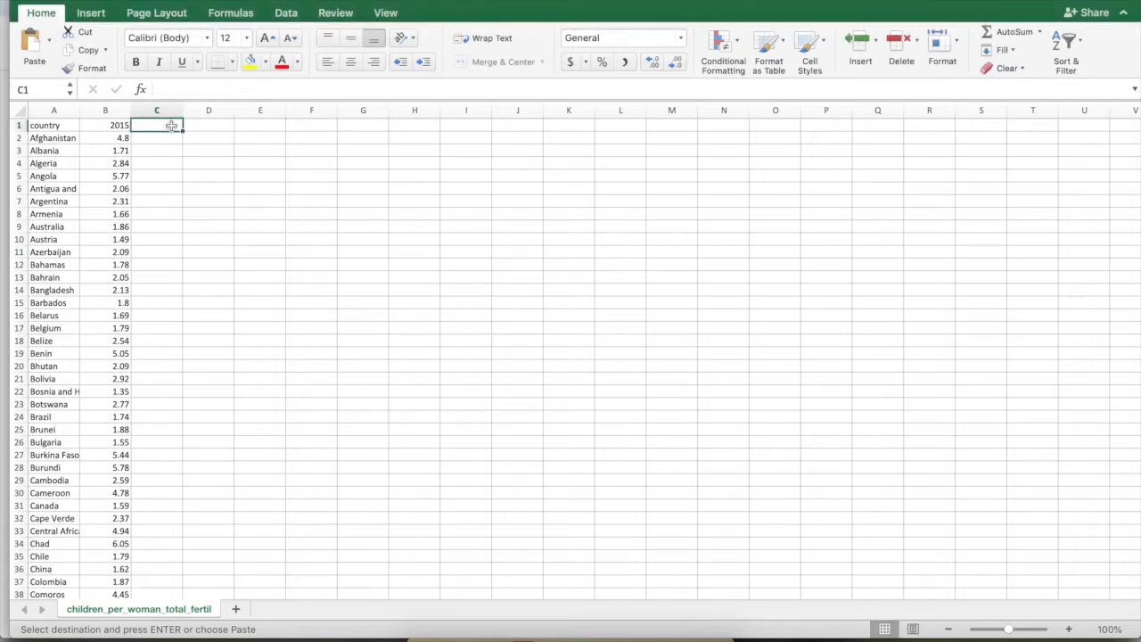
{"action": "left_click", "coordinate": [216, 126]}
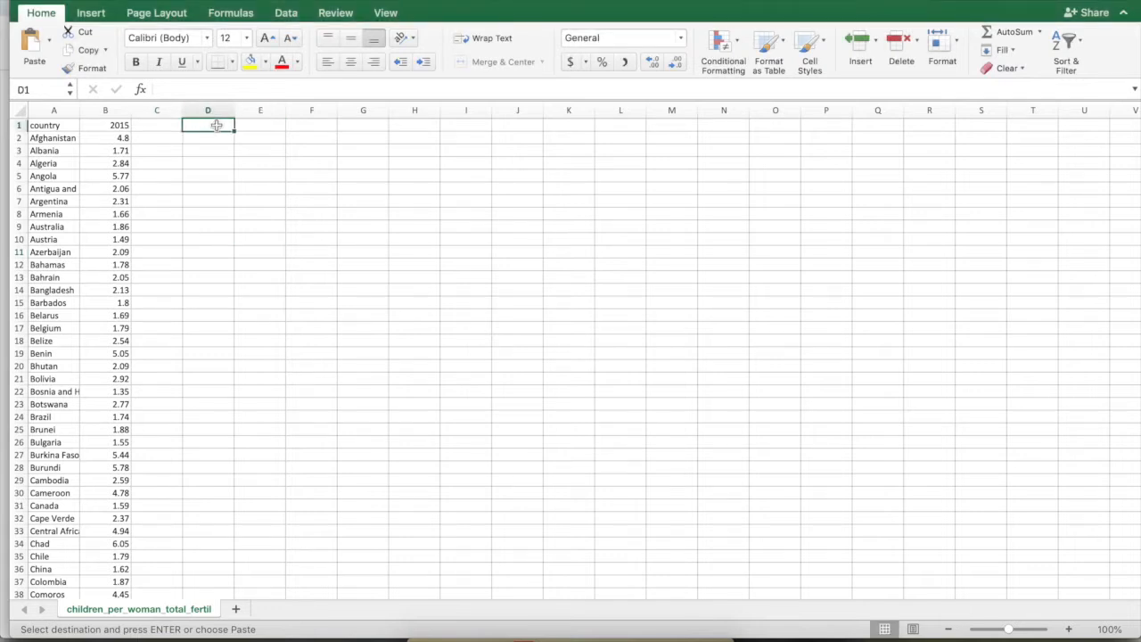
{"action": "key", "text": "super+v"}
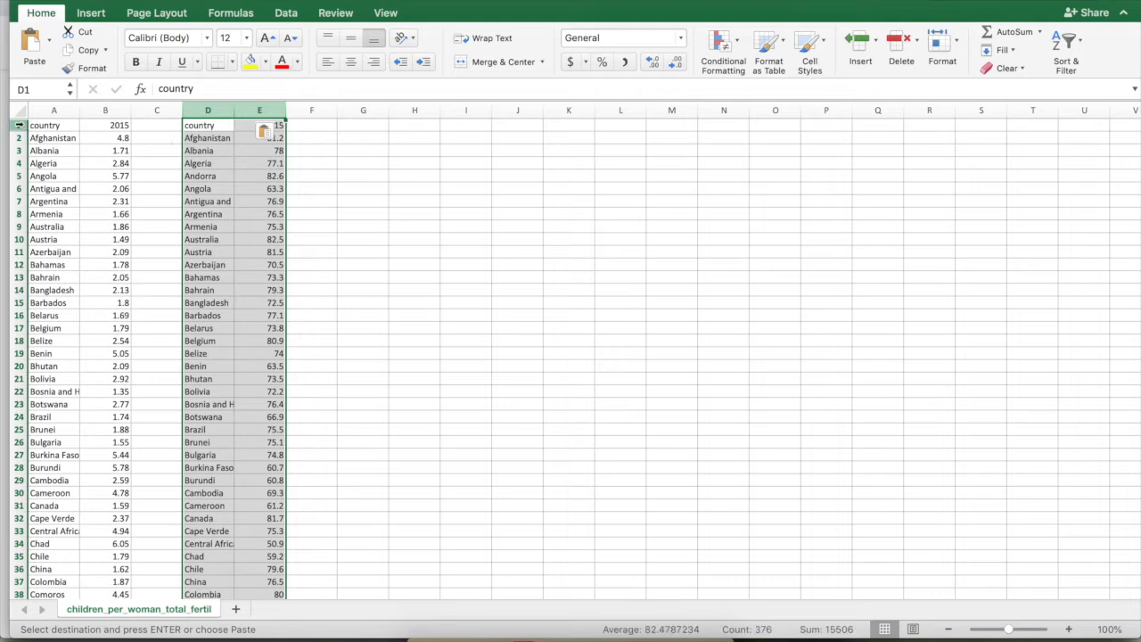
Insert an empty row above the headers and label the two 2015 columns FERT in B1 and LE in E1.
{"action": "right_click", "coordinate": [18, 125]}
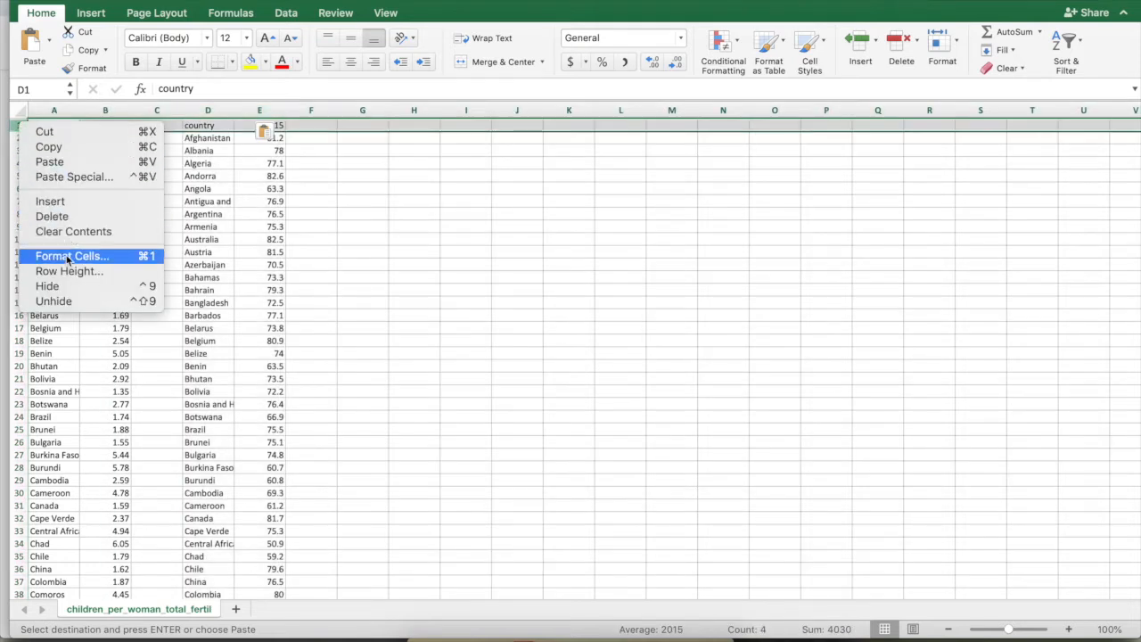
{"action": "left_click", "coordinate": [69, 207]}
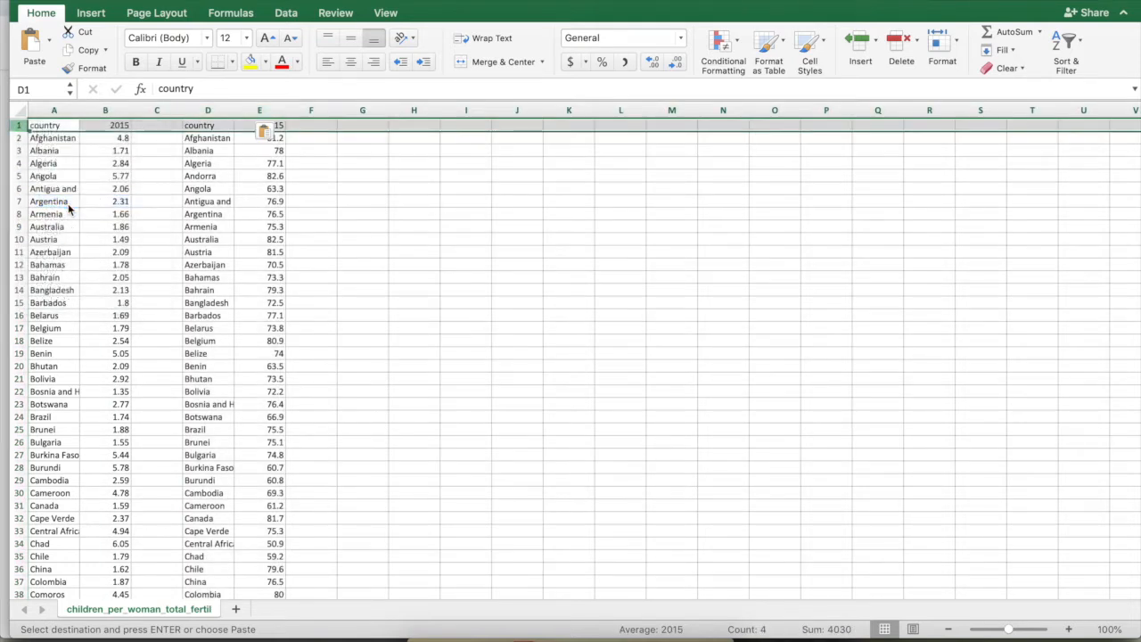
{"action": "left_click", "coordinate": [120, 125]}
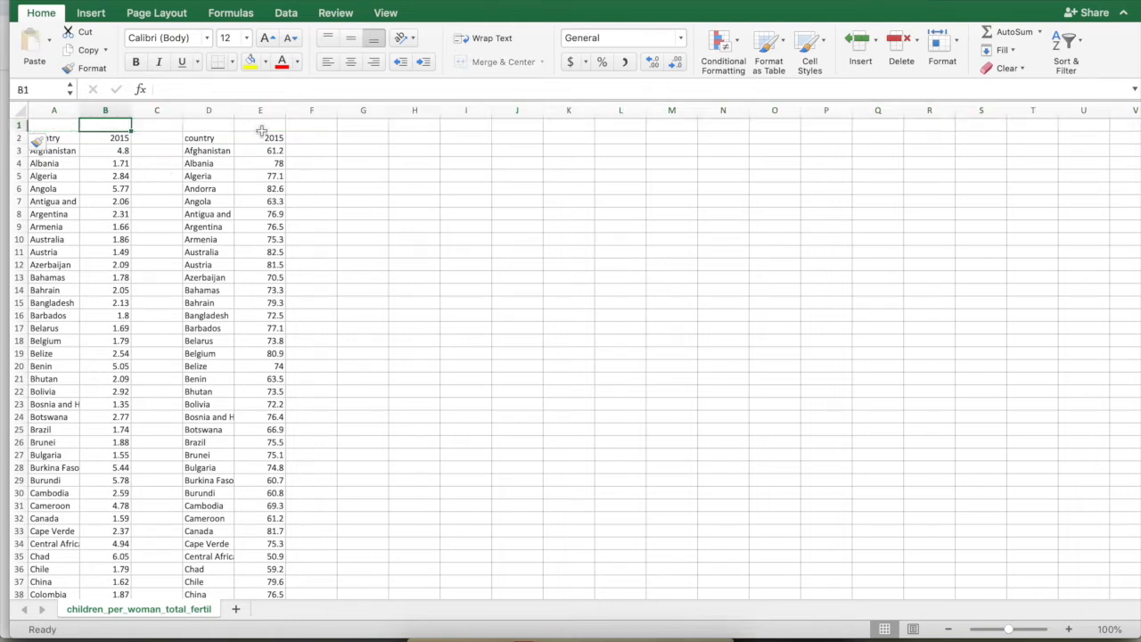
{"action": "type", "text": "FERT"}
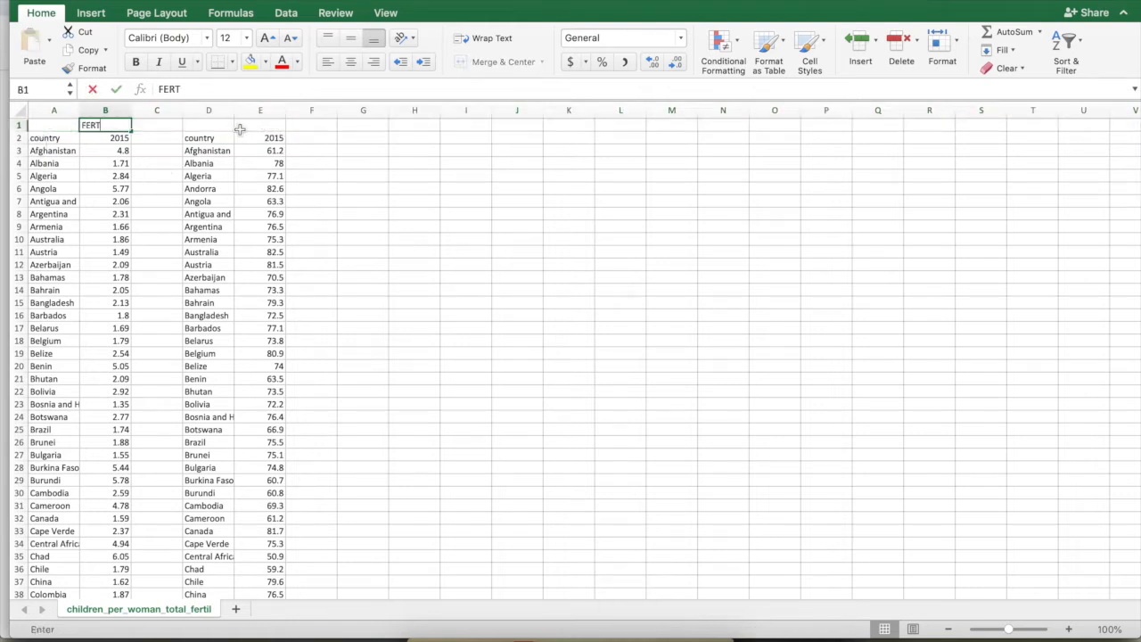
{"action": "key", "text": "Tab"}
{"action": "left_click", "coordinate": [278, 127]}
{"action": "type", "text": "LE"}
{"action": "key", "text": "Return"}
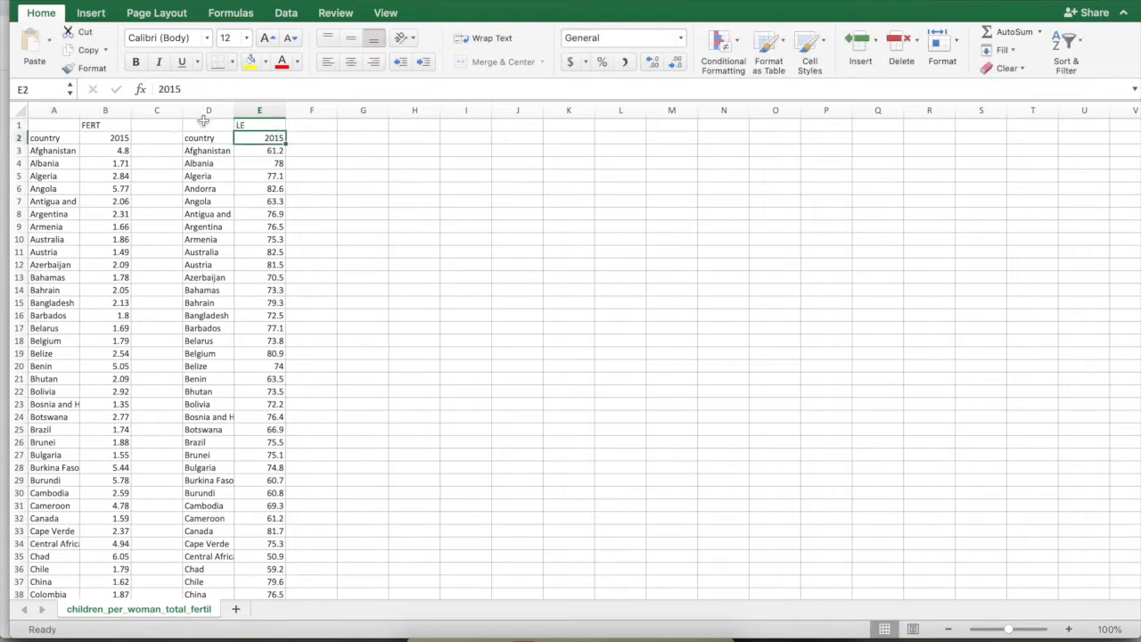
Move the life expectancy values for Afghanistan, Albania and Algeria from E3:E5 to C3:C5, beside the matching fertility values.
{"action": "left_click", "coordinate": [269, 154]}
{"action": "left_click", "coordinate": [276, 163]}
{"action": "left_click", "coordinate": [276, 178]}
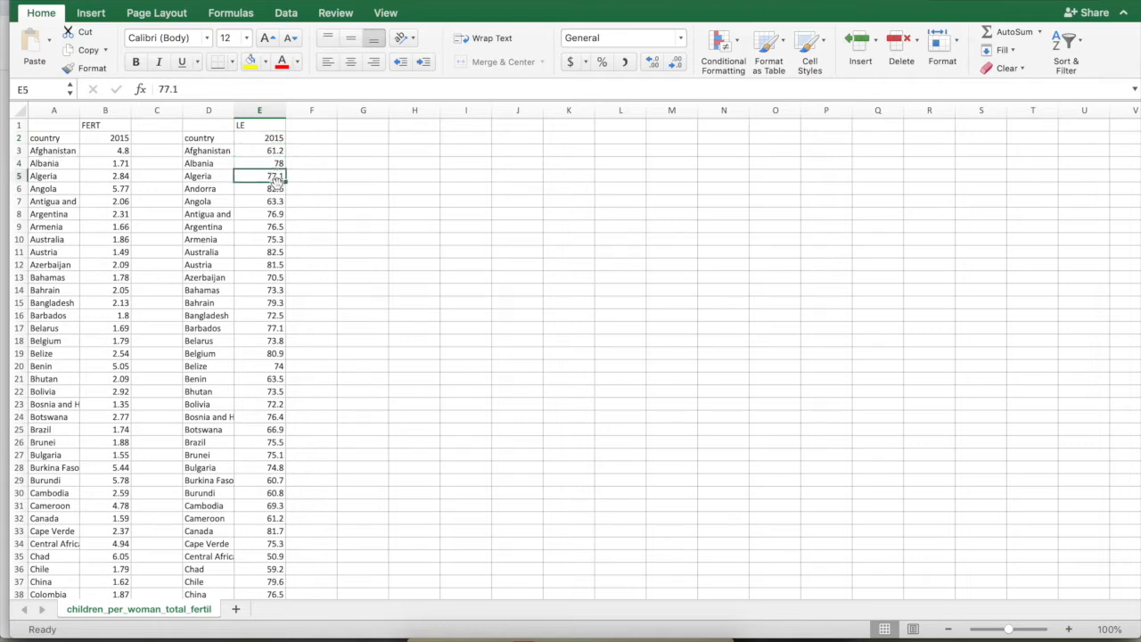
{"action": "left_click_drag", "start_coordinate": [269, 151], "coordinate": [270, 175]}
{"action": "key", "text": "super+c"}
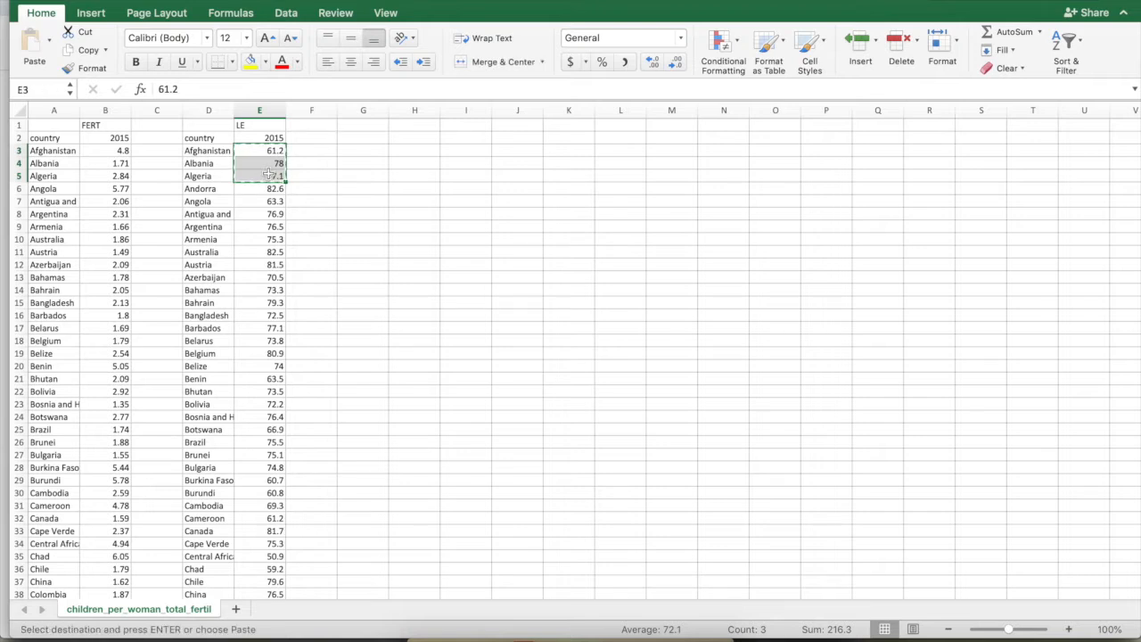
{"action": "key", "text": "Left"}
{"action": "key", "text": "Left"}
{"action": "key", "text": "Right"}
{"action": "key", "text": "Right"}
{"action": "key", "text": "shift+Down"}
{"action": "key", "text": "shift+Down"}
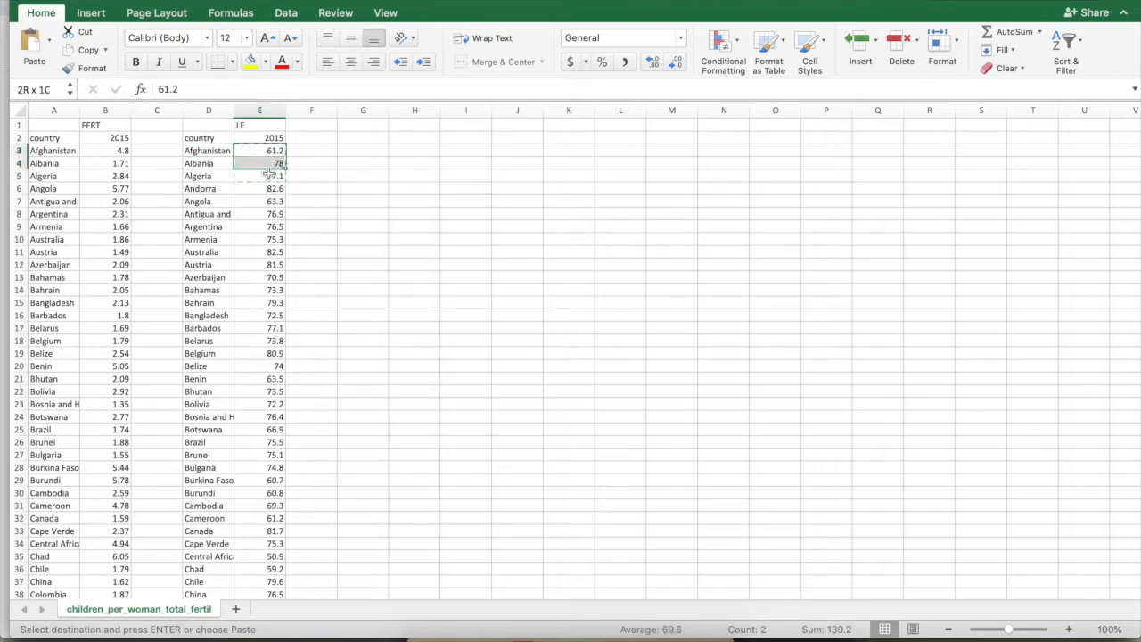
{"action": "key", "text": "super+x"}
{"action": "key", "text": "Left"}
{"action": "key", "text": "Left"}
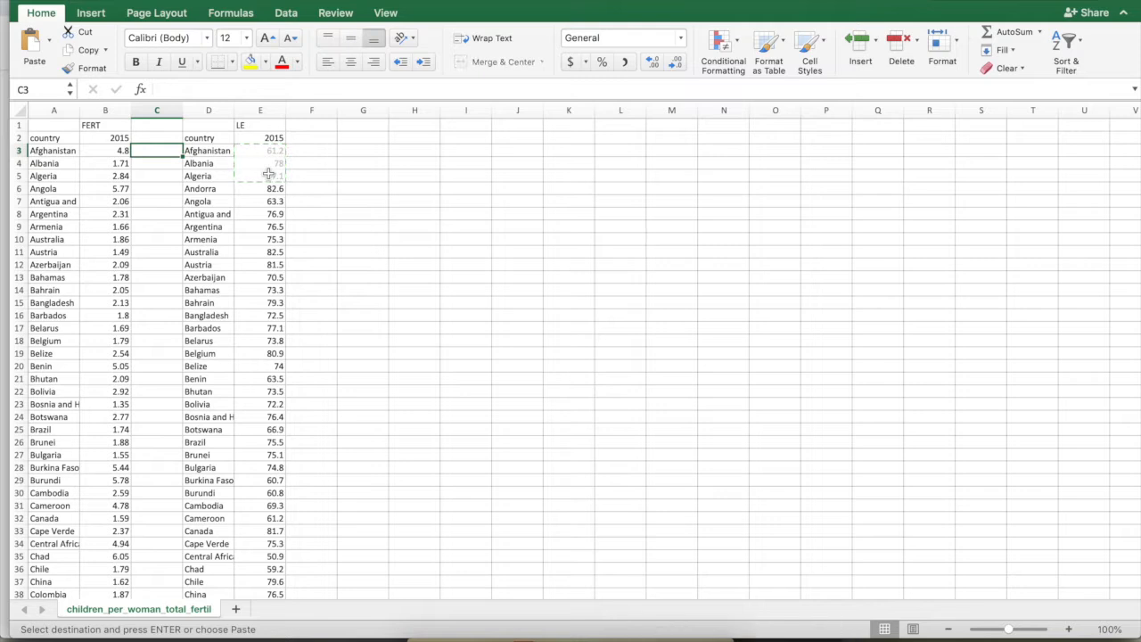
{"action": "key", "text": "super+v"}
Leave out the Andorra entry and move the life expectancy values for Angola through Austria from E7:E12 to C6:C11.
{"action": "left_click", "coordinate": [282, 196]}
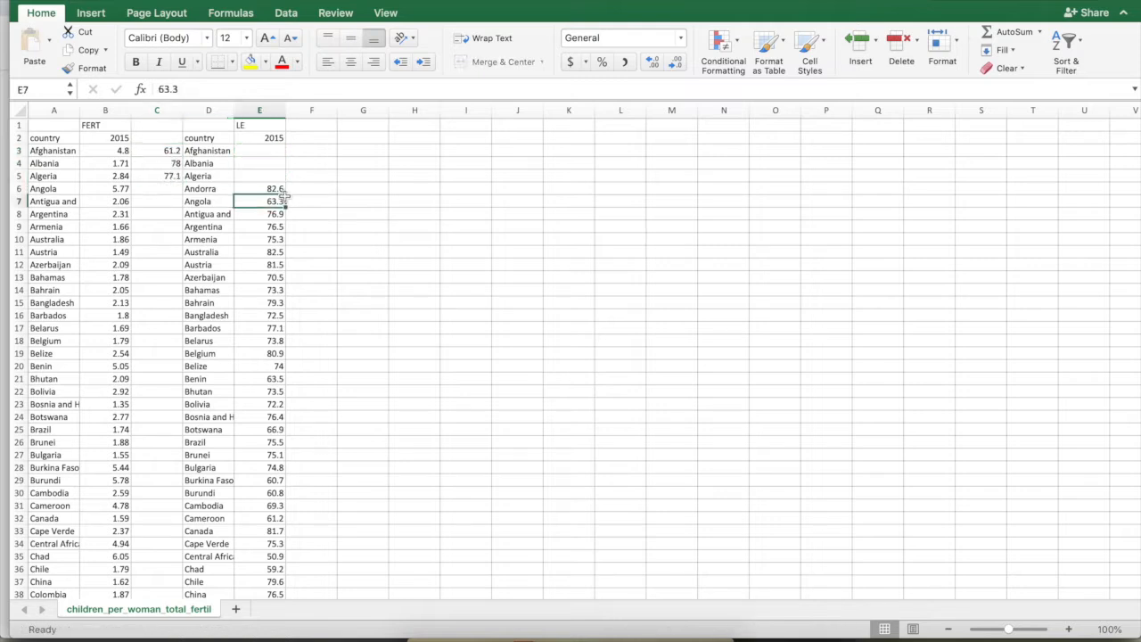
{"action": "left_click", "coordinate": [278, 186]}
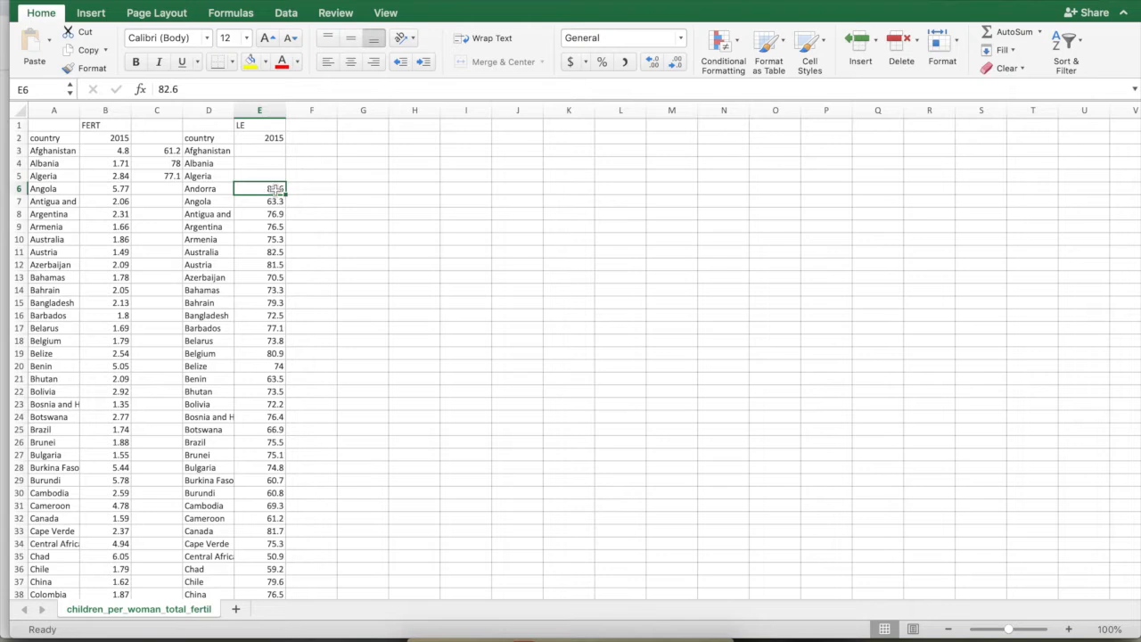
{"action": "left_click_drag", "start_coordinate": [189, 191], "coordinate": [272, 190]}
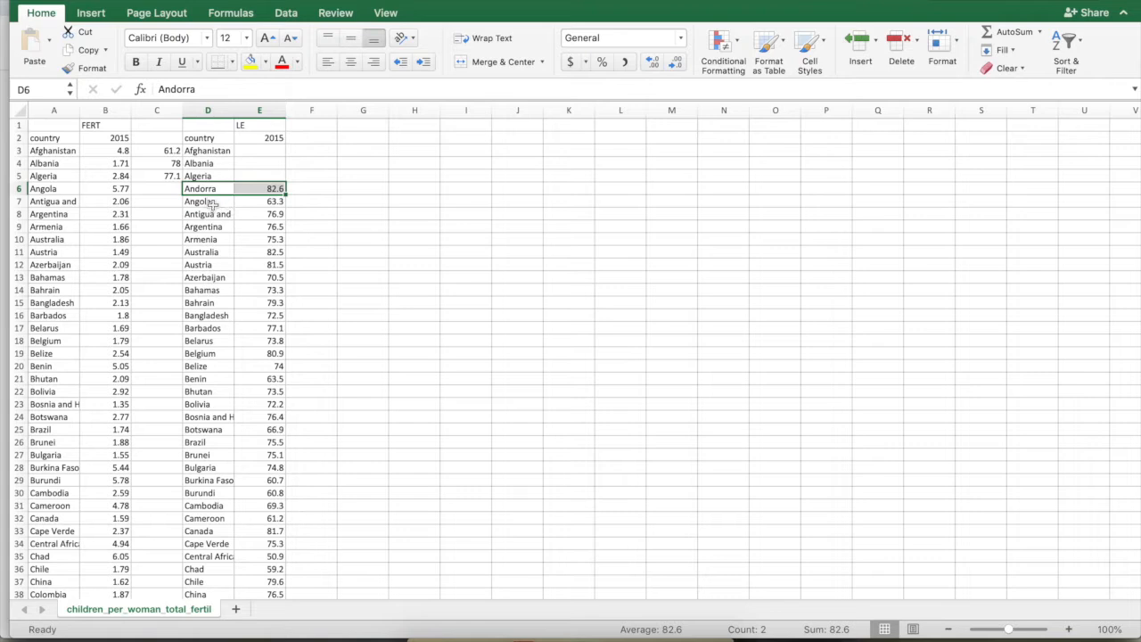
{"action": "left_click_drag", "start_coordinate": [256, 205], "coordinate": [264, 251]}
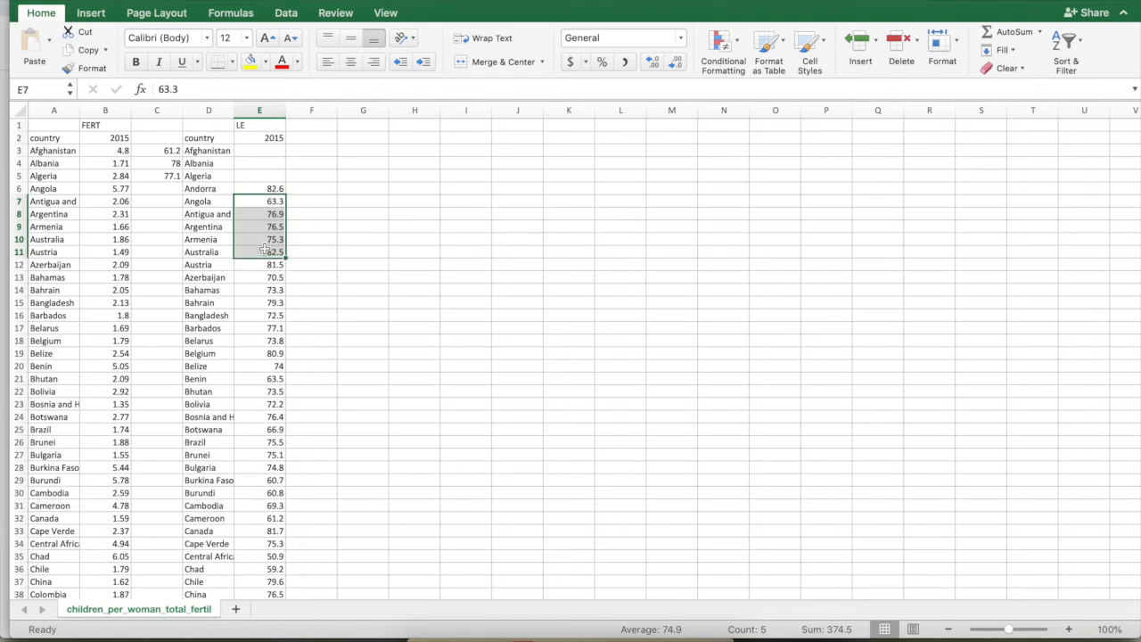
{"action": "key", "text": "shift+Down"}
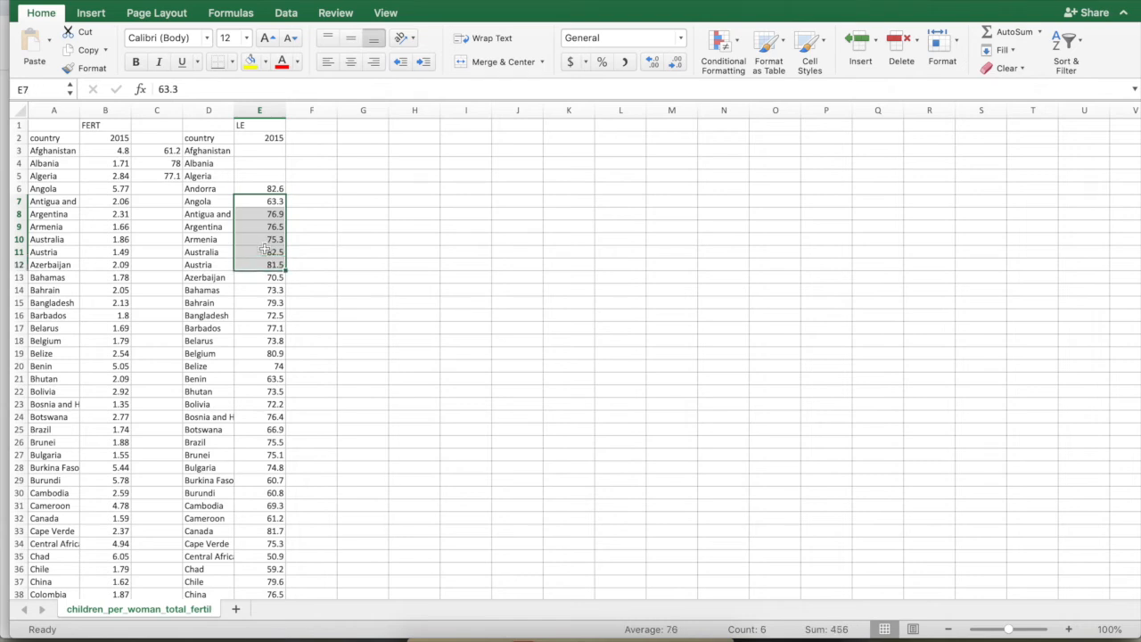
{"action": "key", "text": "super+x"}
{"action": "left_click", "coordinate": [146, 189]}
{"action": "key", "text": "super+v"}
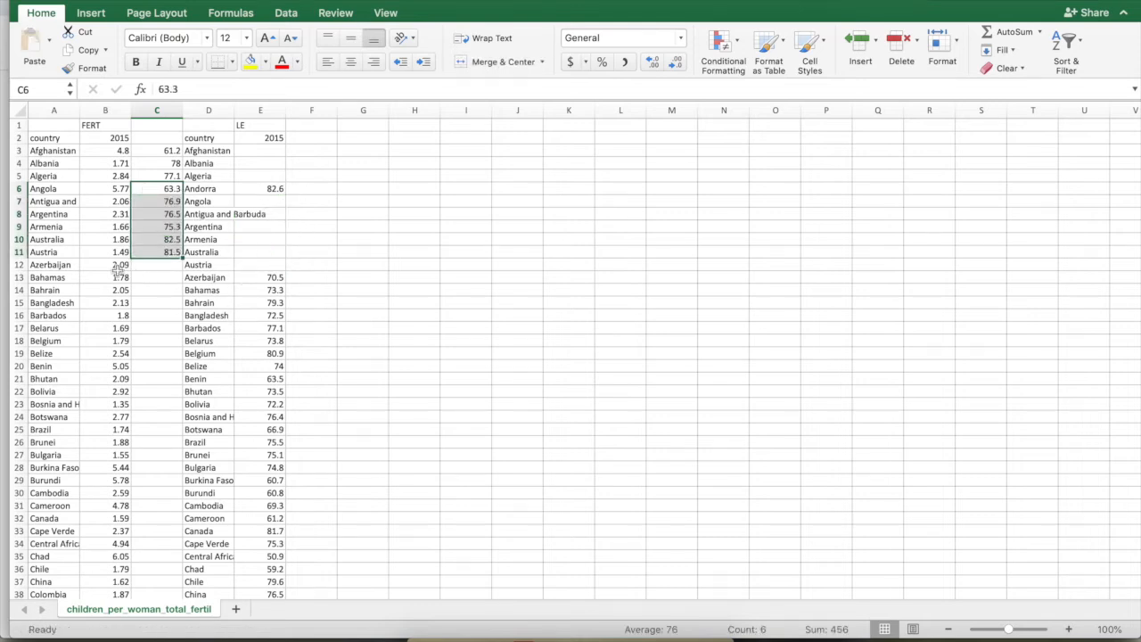
Compare the Azerbaijan rows of both lists and move the life expectancy values for Azerbaijan through China from E13:E38 to C12:C37.
{"action": "left_click_drag", "start_coordinate": [57, 266], "coordinate": [119, 265]}
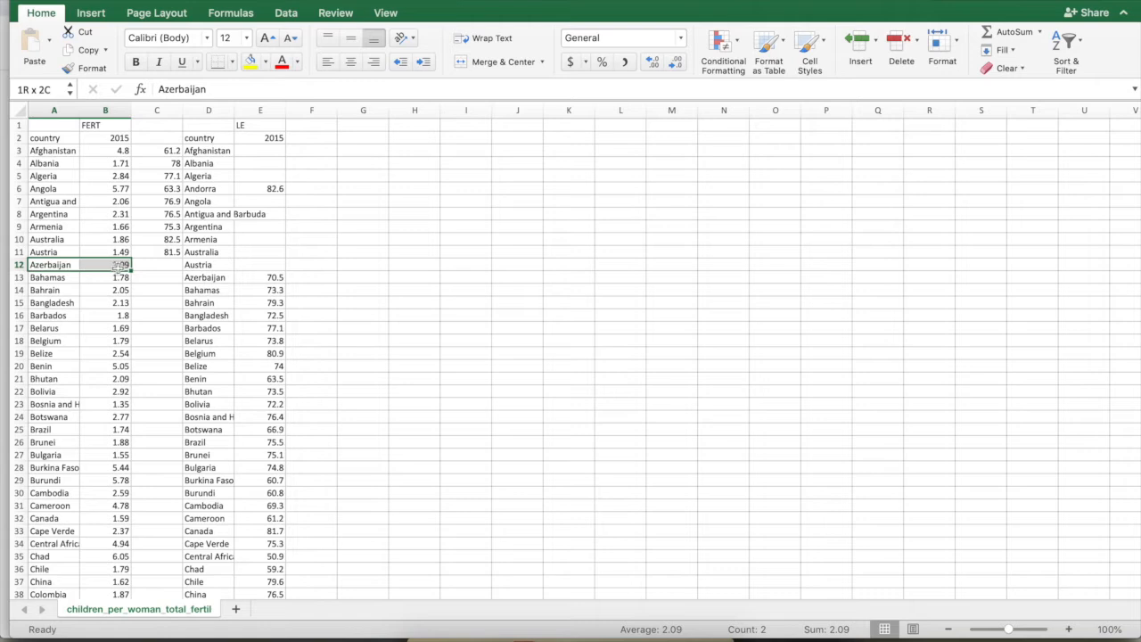
{"action": "left_click", "coordinate": [249, 277]}
{"action": "left_click_drag", "start_coordinate": [228, 277], "coordinate": [265, 279]}
{"action": "left_click_drag", "start_coordinate": [56, 265], "coordinate": [108, 265]}
{"action": "left_click_drag", "start_coordinate": [245, 277], "coordinate": [272, 596]}
{"action": "key", "text": "super+x"}
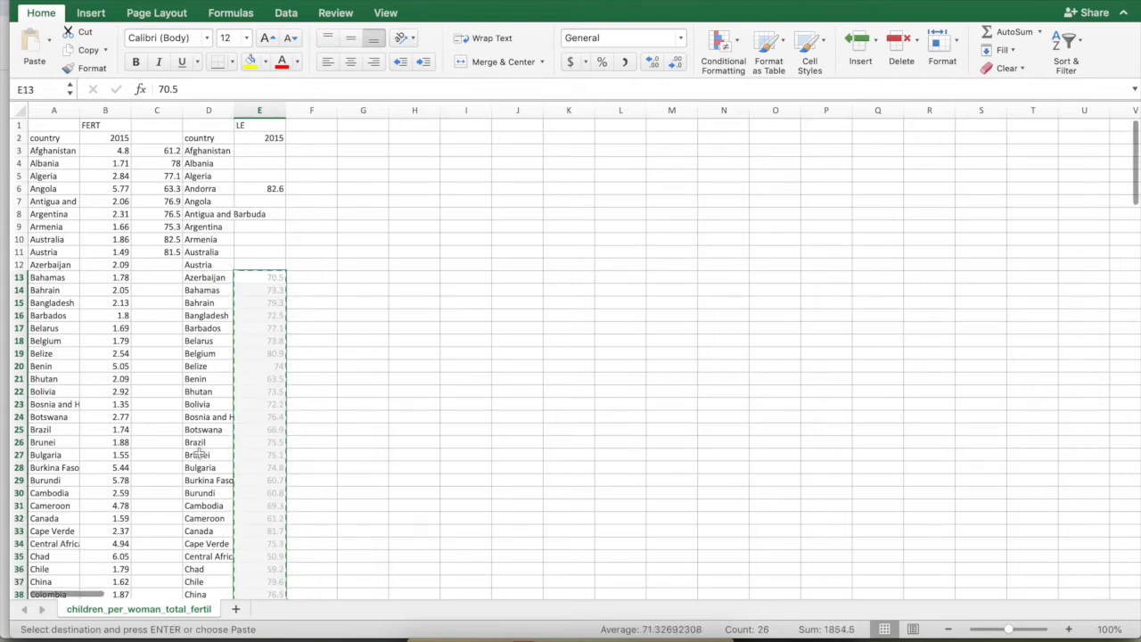
{"action": "left_click", "coordinate": [156, 267]}
{"action": "key", "text": "super+v"}
{"action": "left_click", "coordinate": [325, 290]}
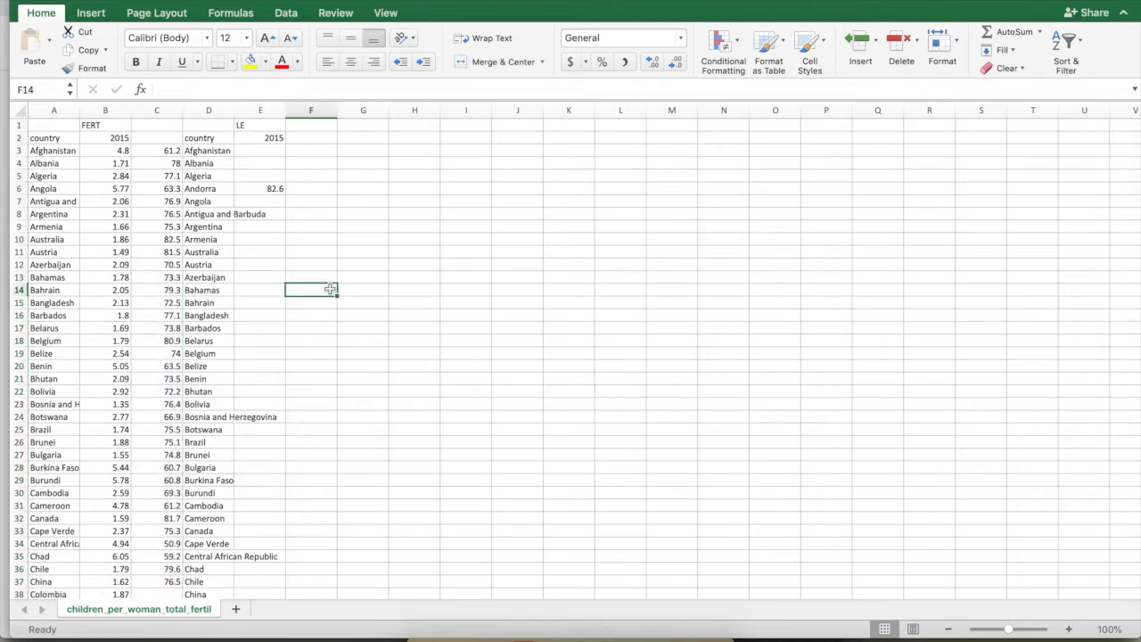
Delete columns D and E holding the leftover country list and life expectancy data.
{"action": "left_click_drag", "start_coordinate": [211, 110], "coordinate": [247, 110]}
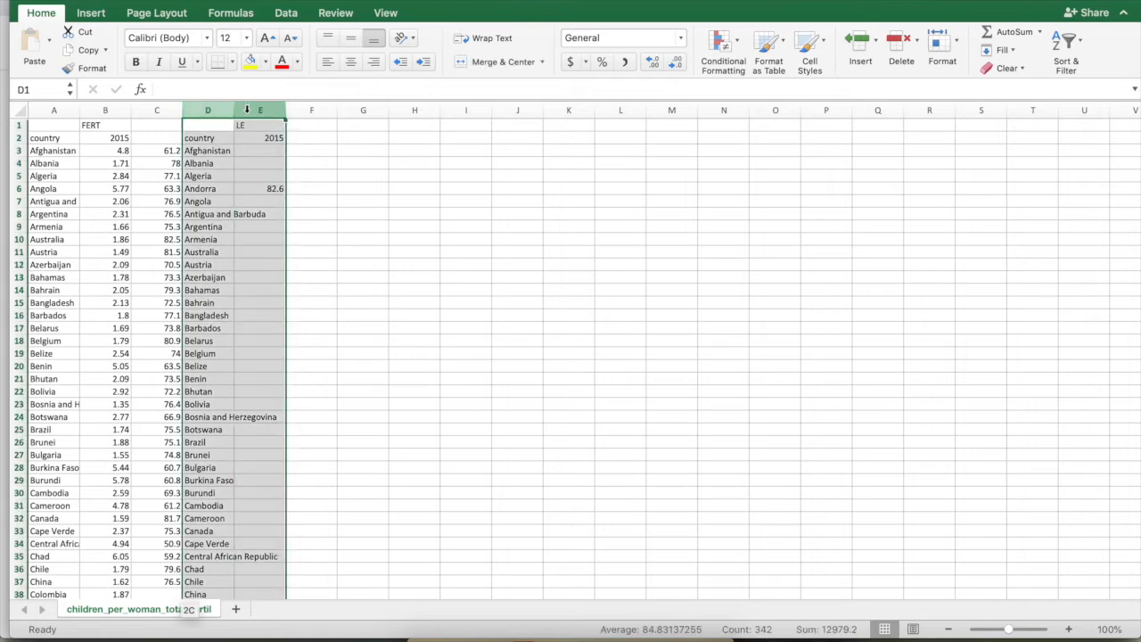
{"action": "right_click", "coordinate": [248, 113]}
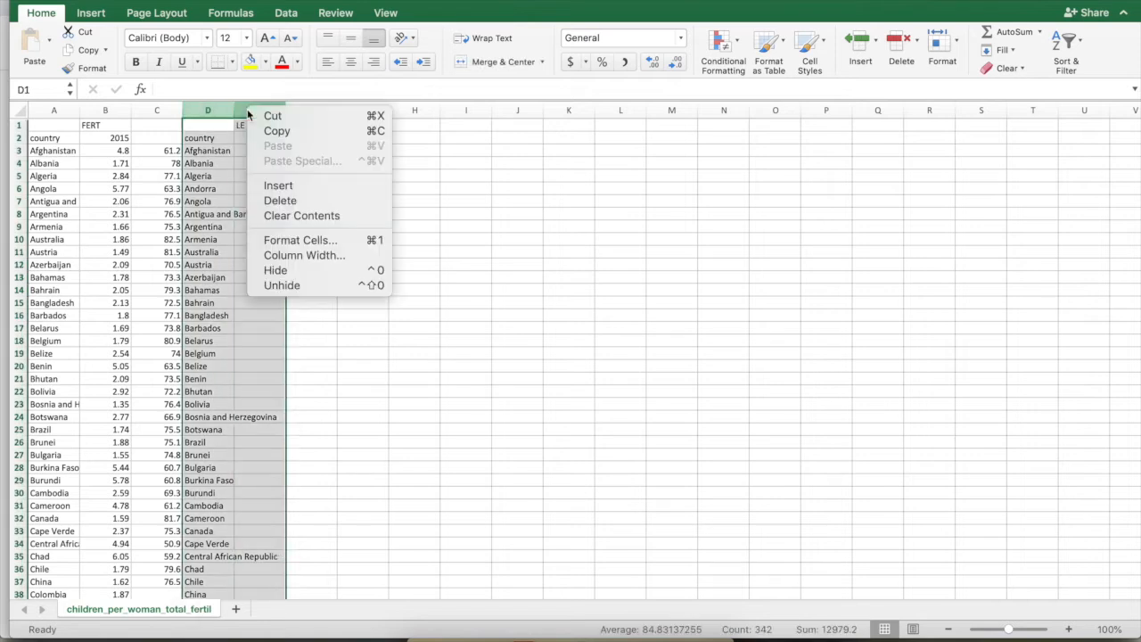
{"action": "left_click", "coordinate": [295, 201]}
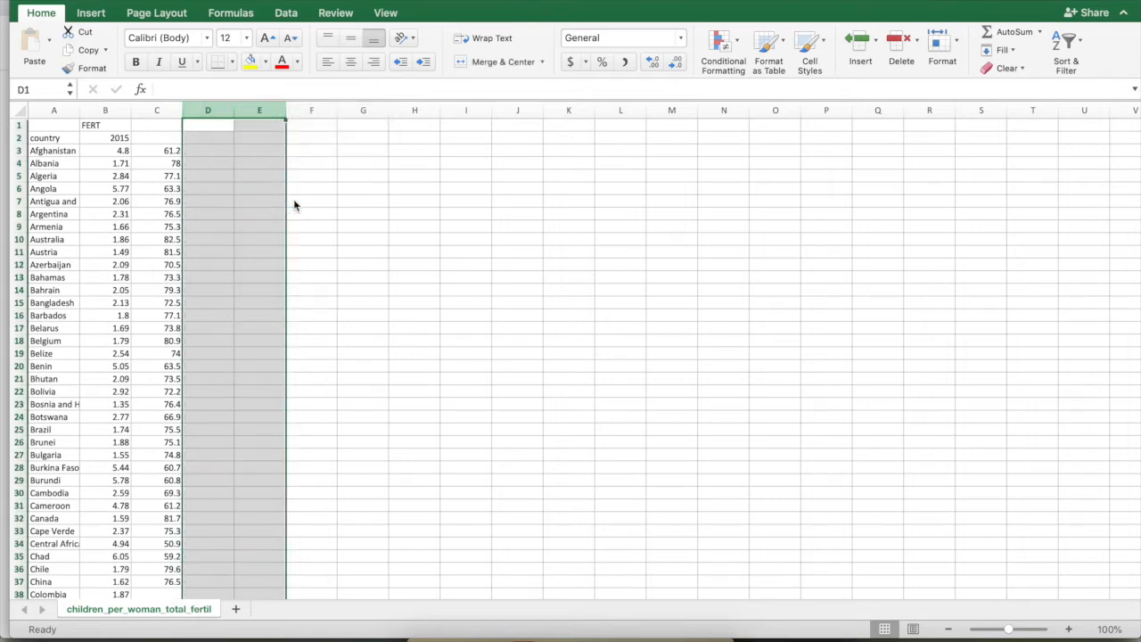
{"action": "left_click", "coordinate": [413, 290]}
Label the aligned life expectancy column LE in C1 and 2015 in C2.
{"action": "left_click", "coordinate": [152, 124]}
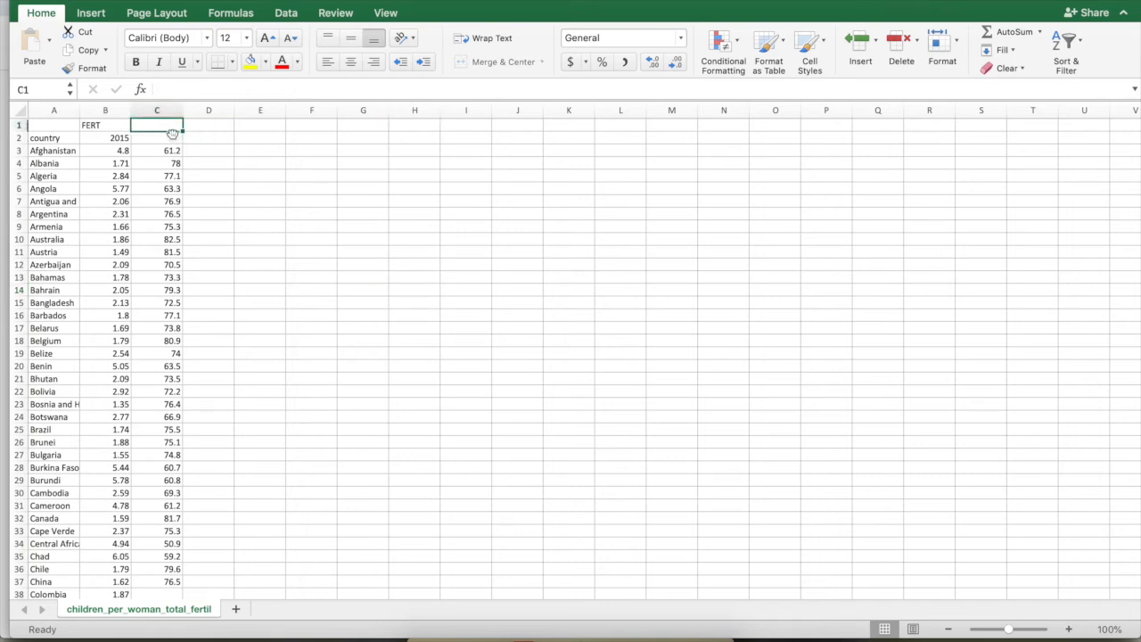
{"action": "type", "text": "LE"}
{"action": "key", "text": "Return"}
{"action": "type", "text": "2015"}
{"action": "key", "text": "Return"}
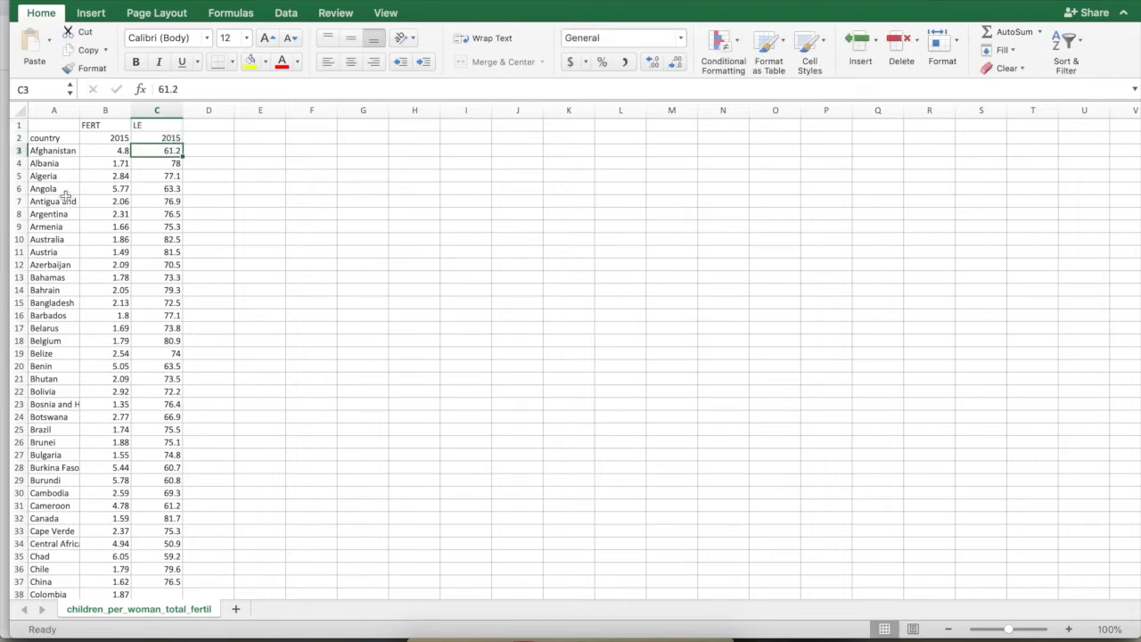
Enter =RAND() in D2 and fill it down to D37 to give each listed row a random number.
{"action": "scroll", "coordinate": [160, 309], "scroll_direction": "down", "scroll_amount": 10}
{"action": "scroll", "coordinate": [159, 309], "scroll_direction": "down", "scroll_amount": 20}
{"action": "scroll", "coordinate": [159, 309], "scroll_direction": "up", "scroll_amount": 20}
{"action": "left_click", "coordinate": [221, 139]}
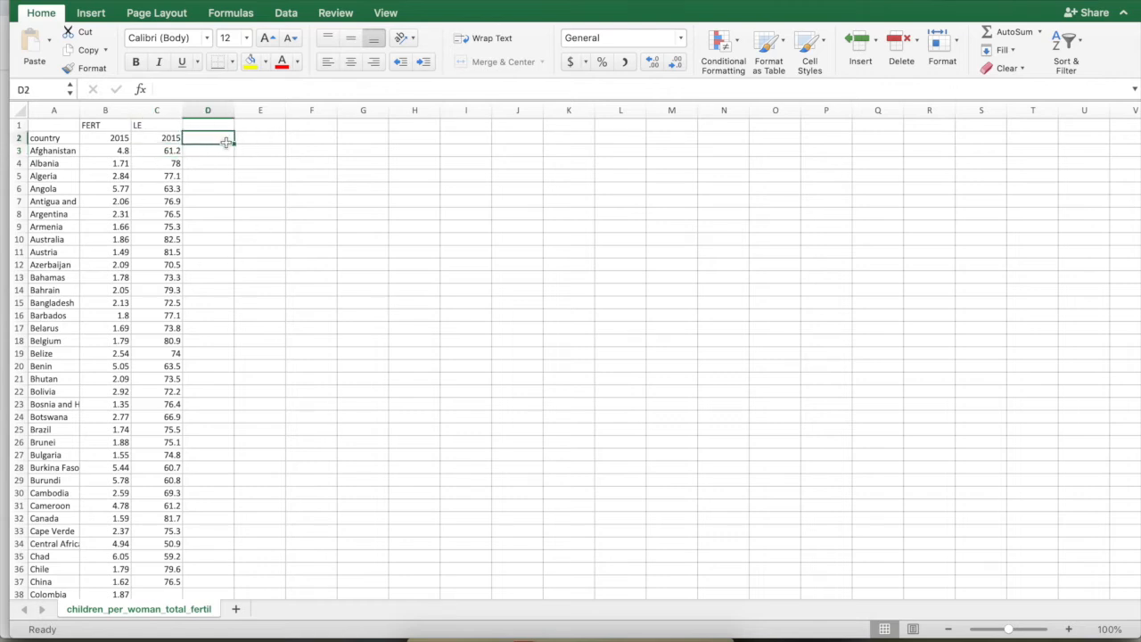
{"action": "type", "text": "=rand"}
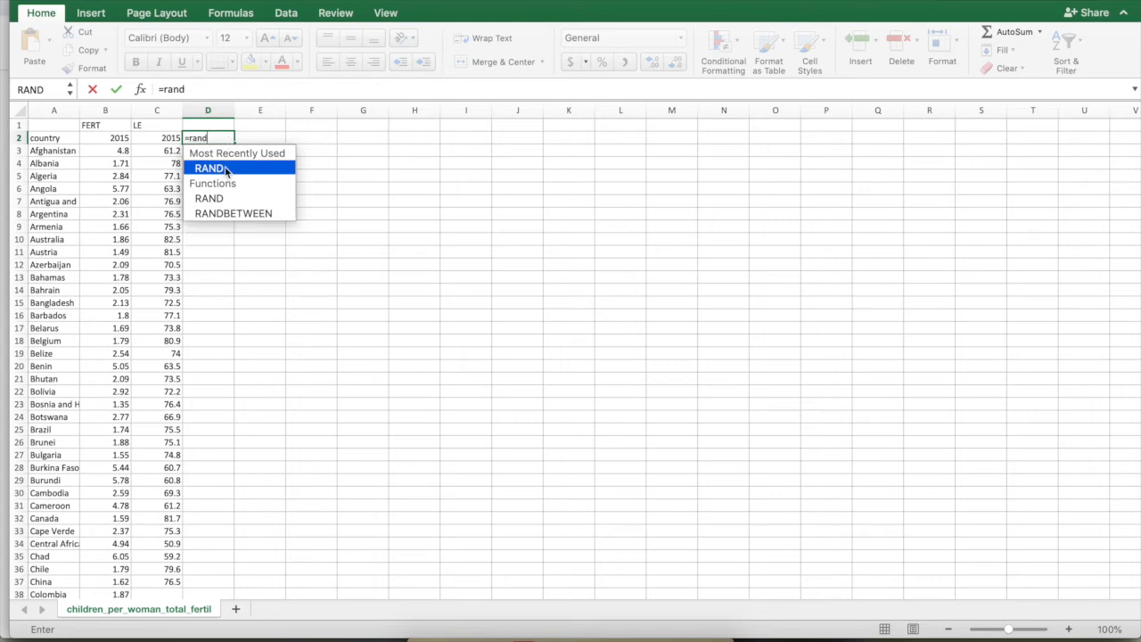
{"action": "double_click", "coordinate": [214, 168]}
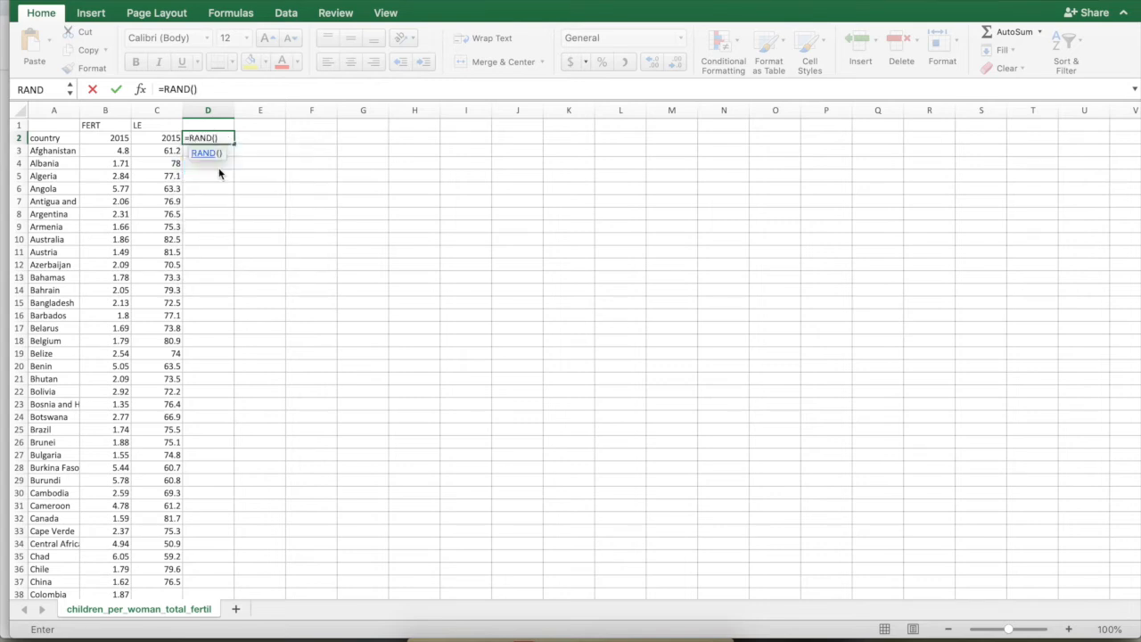
{"action": "key", "text": "Return"}
{"action": "left_click", "coordinate": [212, 137]}
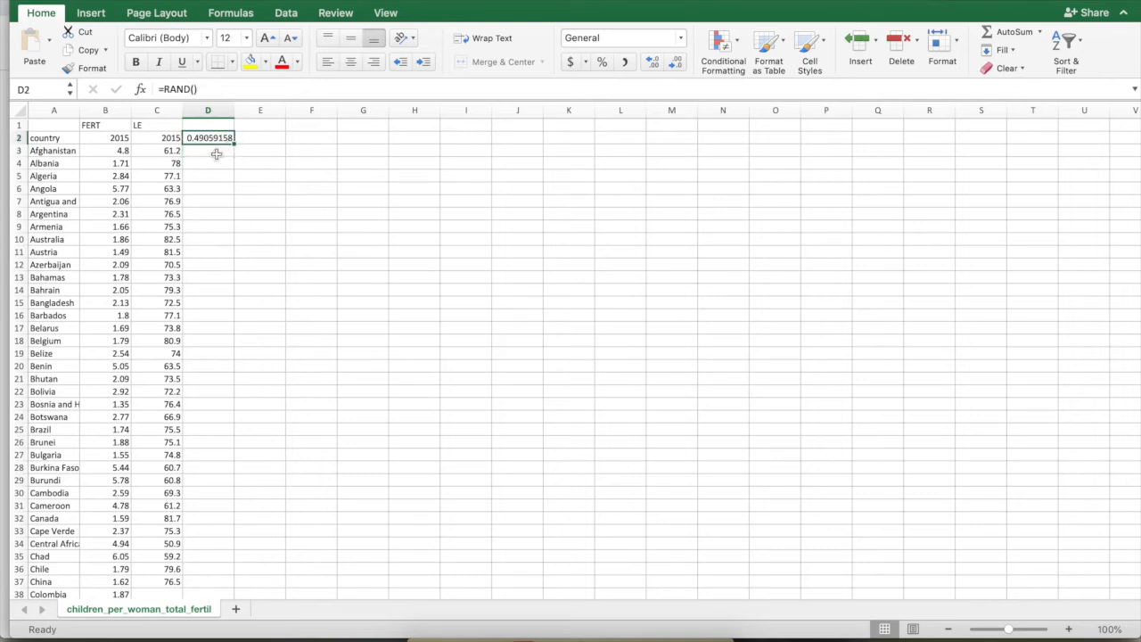
{"action": "left_click_drag", "start_coordinate": [235, 143], "coordinate": [225, 584]}
{"action": "left_click", "coordinate": [297, 502]}
{"action": "scroll", "coordinate": [298, 503], "scroll_direction": "down", "scroll_amount": 10}
{"action": "scroll", "coordinate": [298, 503], "scroll_direction": "up", "scroll_amount": 10}
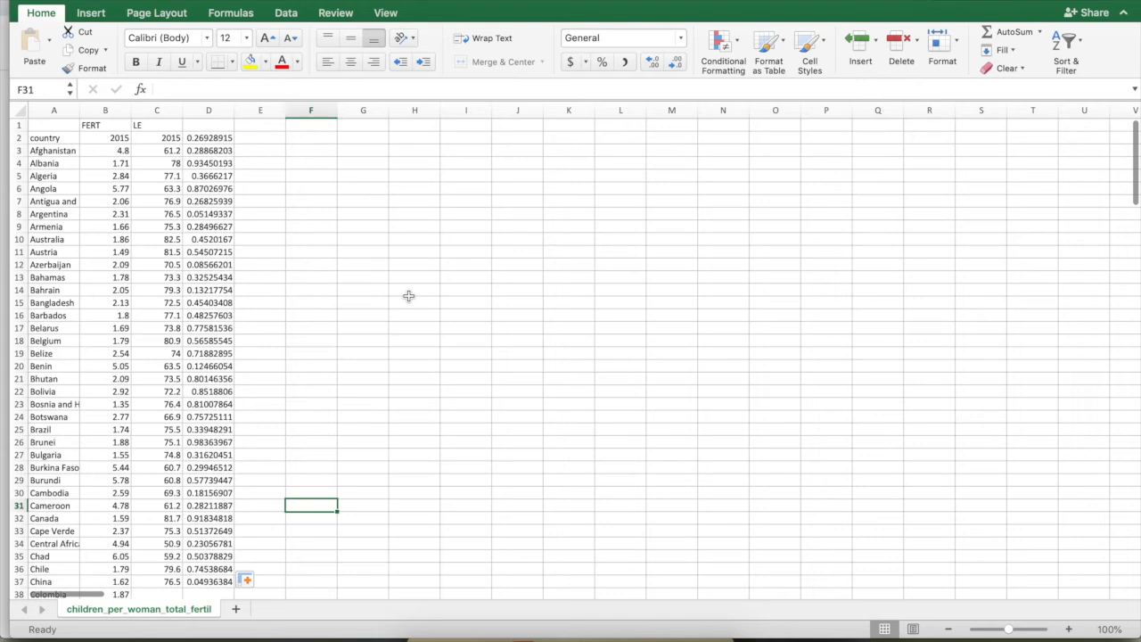
Enter the letter l in each of F31:F38 to recalculate the random numbers, and clear those cells.
{"action": "type", "text": "l"}
{"action": "key", "text": "Return"}
{"action": "type", "text": "l"}
{"action": "key", "text": "Return"}
{"action": "type", "text": "l"}
{"action": "key", "text": "Return"}
{"action": "type", "text": "l"}
{"action": "key", "text": "Return"}
{"action": "type", "text": "l"}
{"action": "key", "text": "Return"}
{"action": "type", "text": "l"}
{"action": "key", "text": "Return"}
{"action": "type", "text": "l"}
{"action": "key", "text": "Return"}
{"action": "type", "text": "l"}
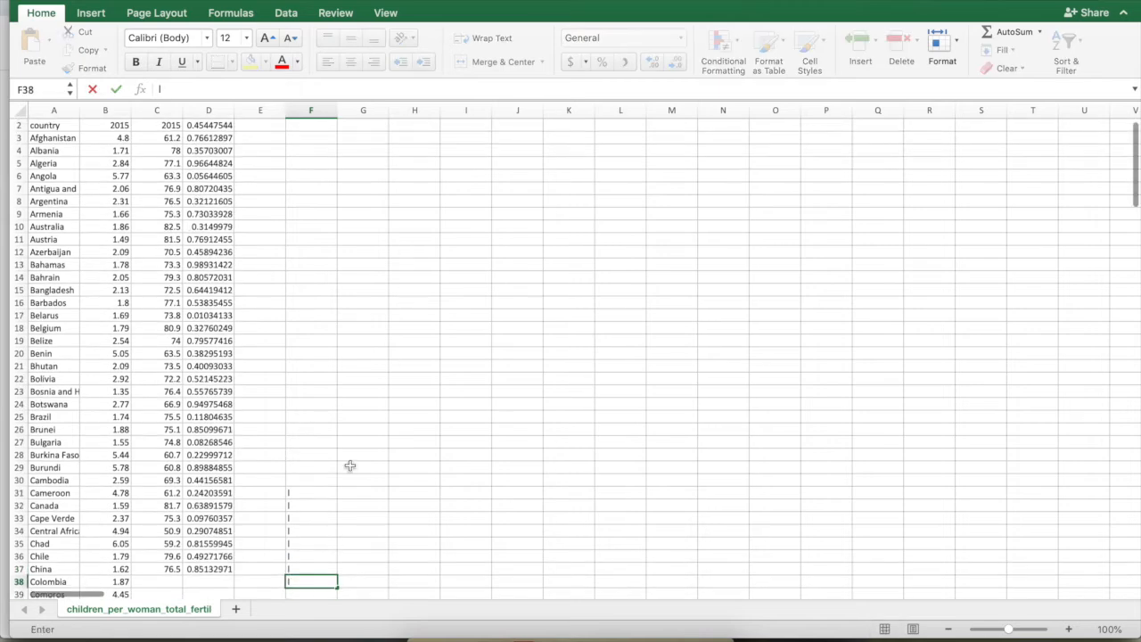
{"action": "left_click_drag", "start_coordinate": [311, 493], "coordinate": [311, 585]}
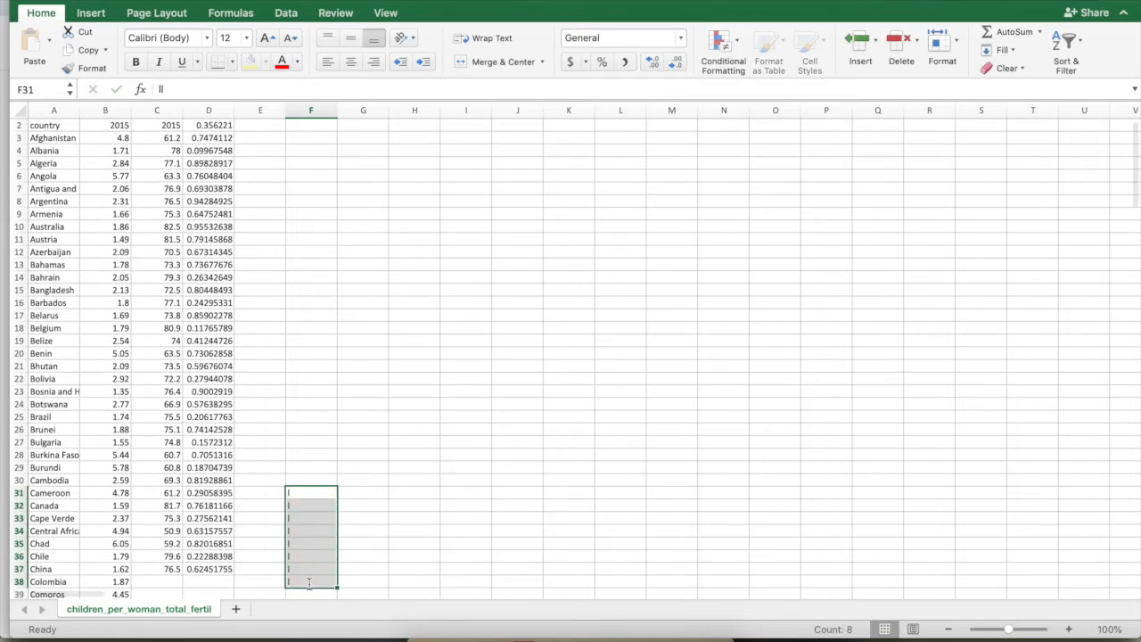
{"action": "scroll", "coordinate": [367, 353], "scroll_direction": "up", "scroll_amount": 1}
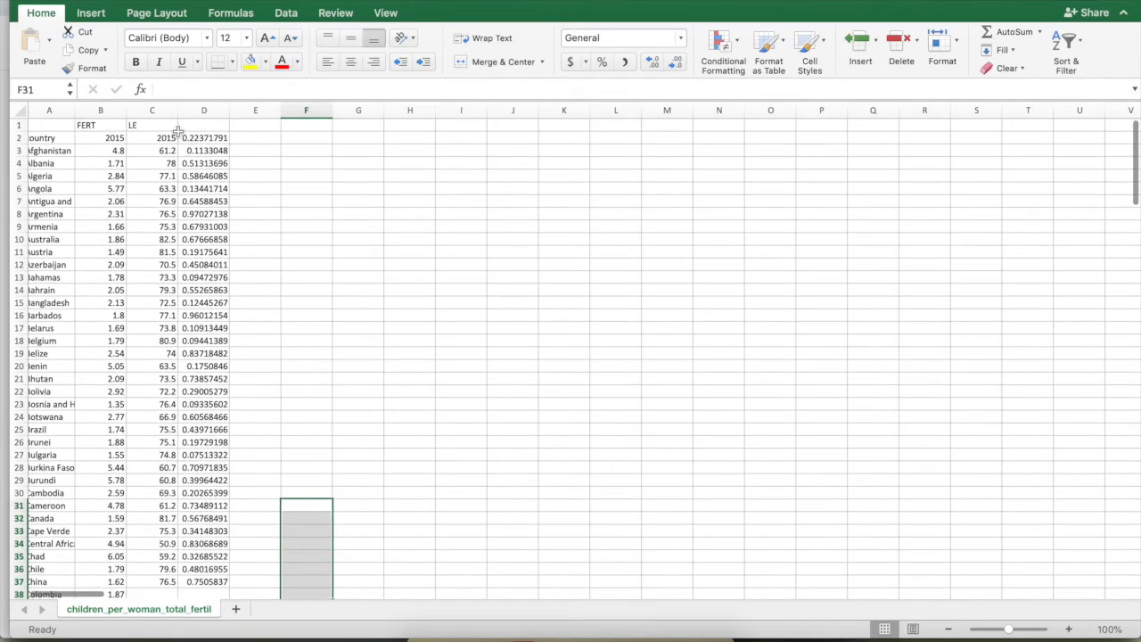
Label the random number column Random in D1.
{"action": "left_click_drag", "start_coordinate": [194, 127], "coordinate": [93, 126]}
{"action": "left_click", "coordinate": [192, 126]}
{"action": "type", "text": "Random"}
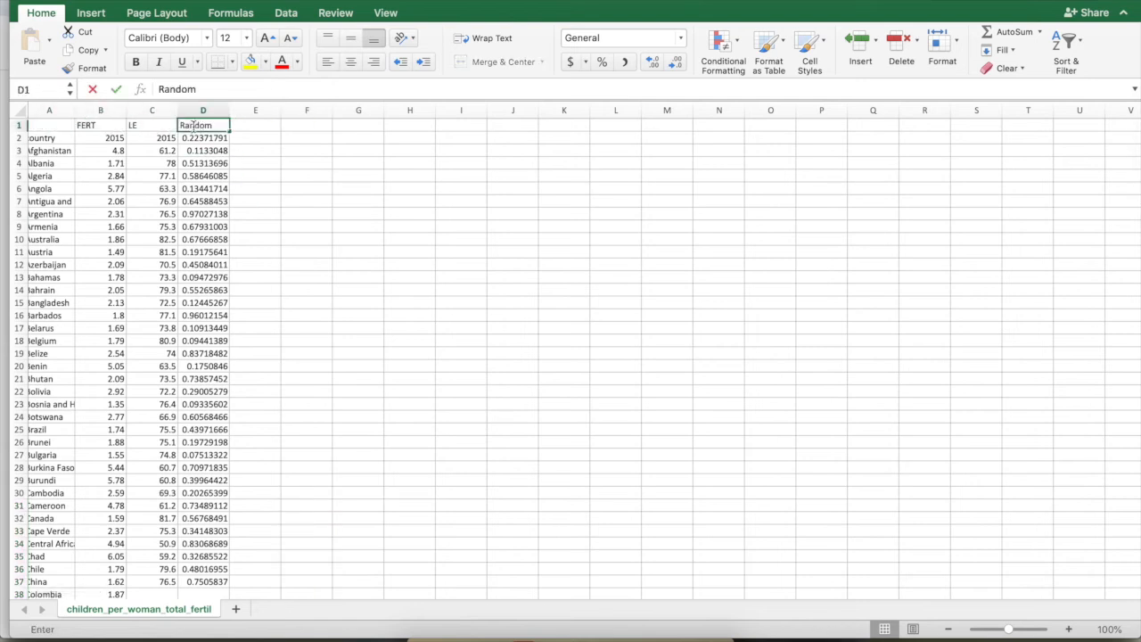
{"action": "key", "text": "Return"}
Move the country header from A2 to A1, in line with the other column labels.
{"action": "left_click_drag", "start_coordinate": [87, 126], "coordinate": [183, 124]}
{"action": "left_click", "coordinate": [59, 123]}
{"action": "key", "text": "Down"}
{"action": "key", "text": "super+c"}
{"action": "left_click", "coordinate": [59, 123]}
{"action": "key", "text": "Return"}
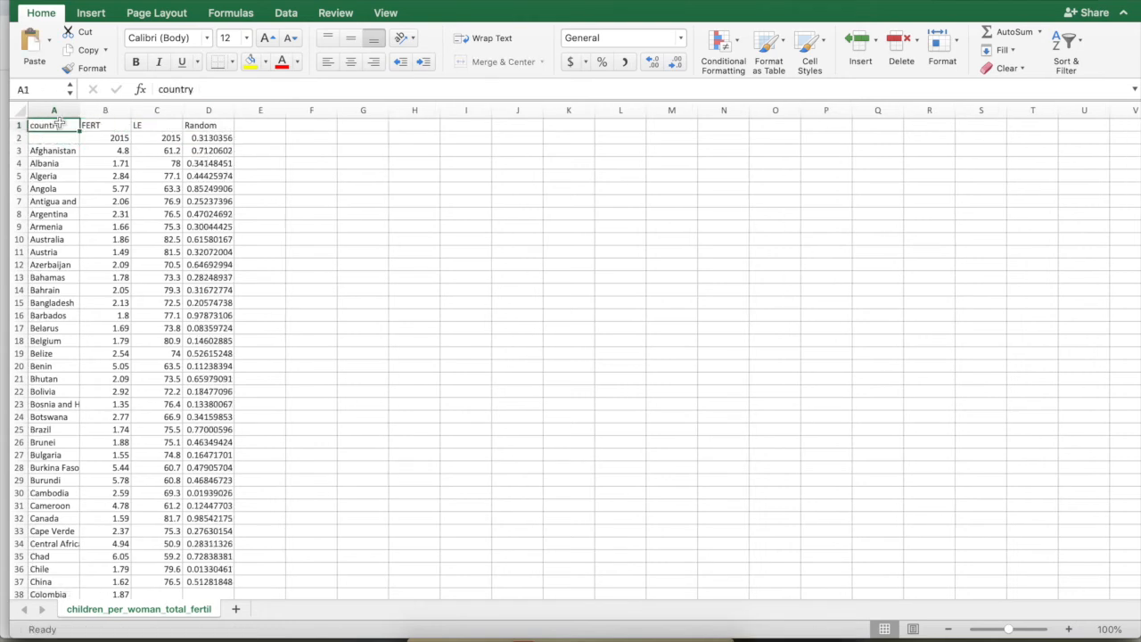
Add filters to the header row A1:D1, covering country, FERT, LE and Random.
{"action": "left_click_drag", "start_coordinate": [59, 123], "coordinate": [217, 127]}
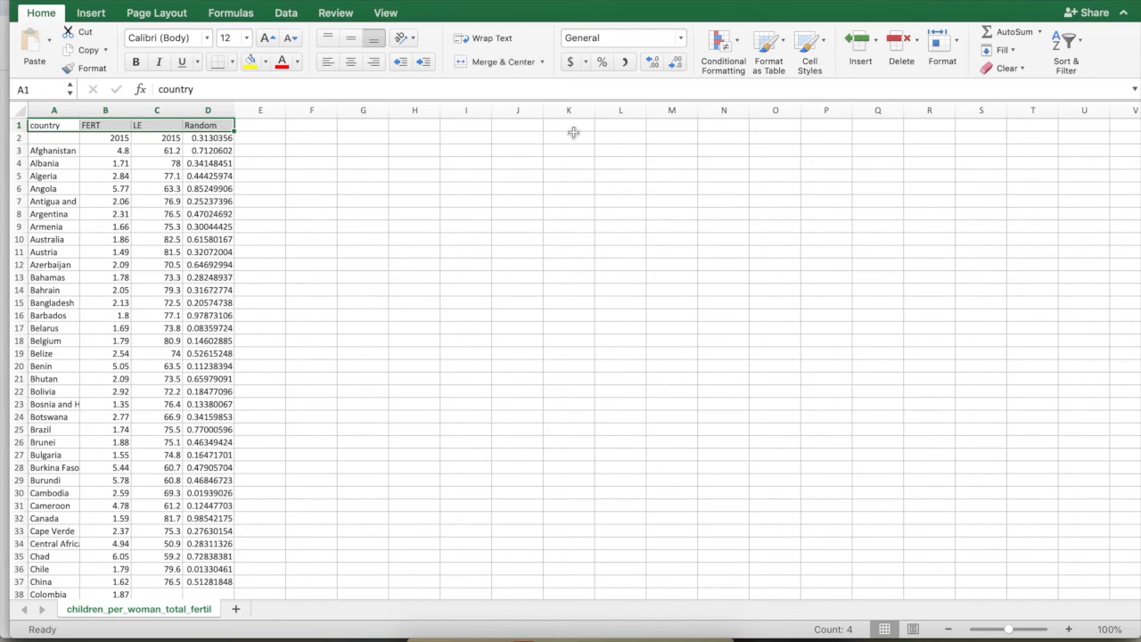
{"action": "left_click", "coordinate": [1080, 49]}
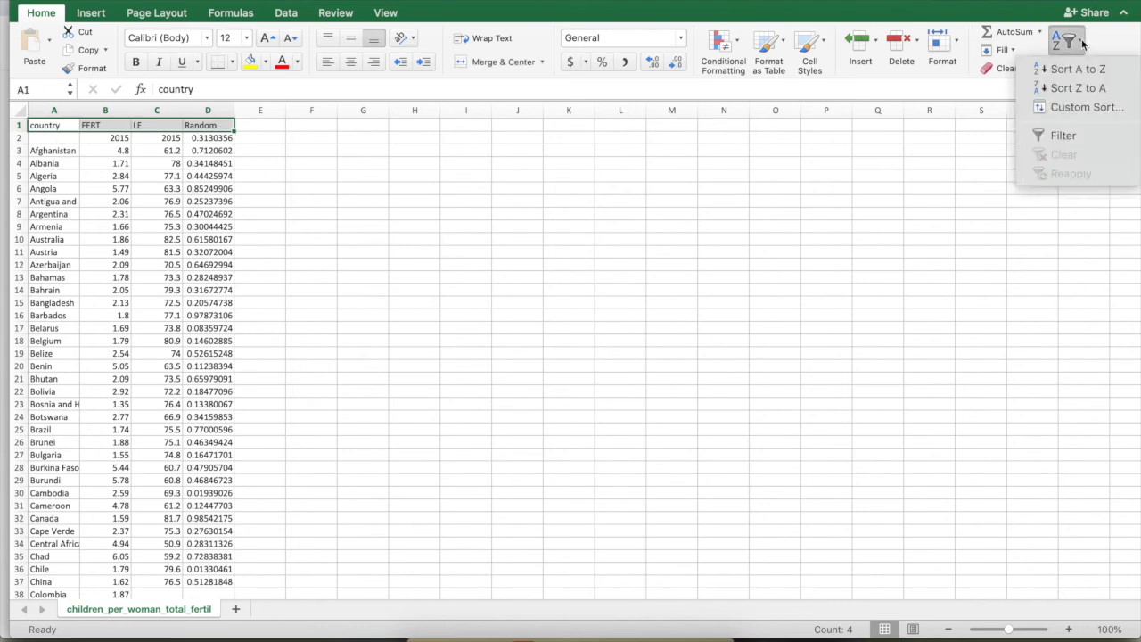
{"action": "left_click", "coordinate": [1074, 138]}
{"action": "left_click", "coordinate": [551, 178]}
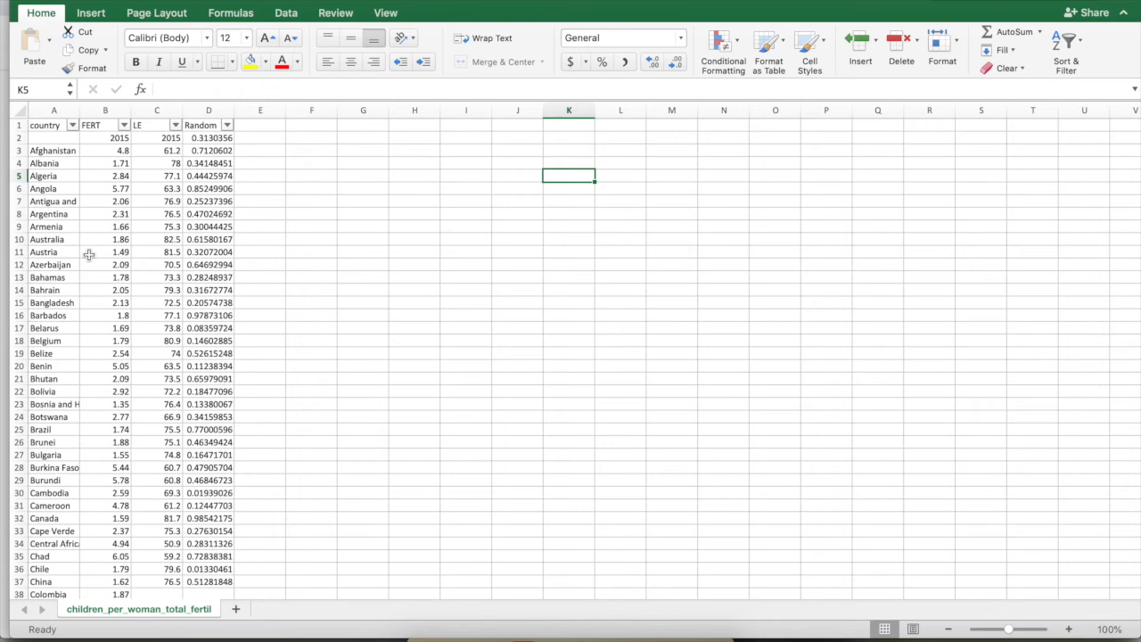
Sort the table by the Random column in ascending order and close the filter window.
{"action": "left_click", "coordinate": [227, 125]}
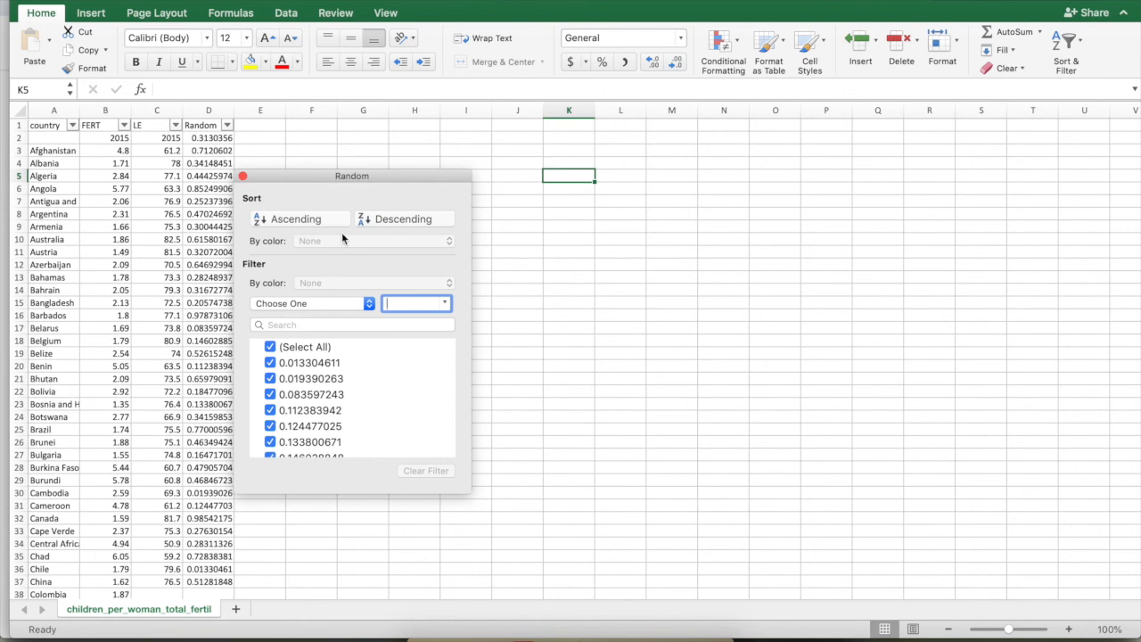
{"action": "left_click", "coordinate": [298, 219]}
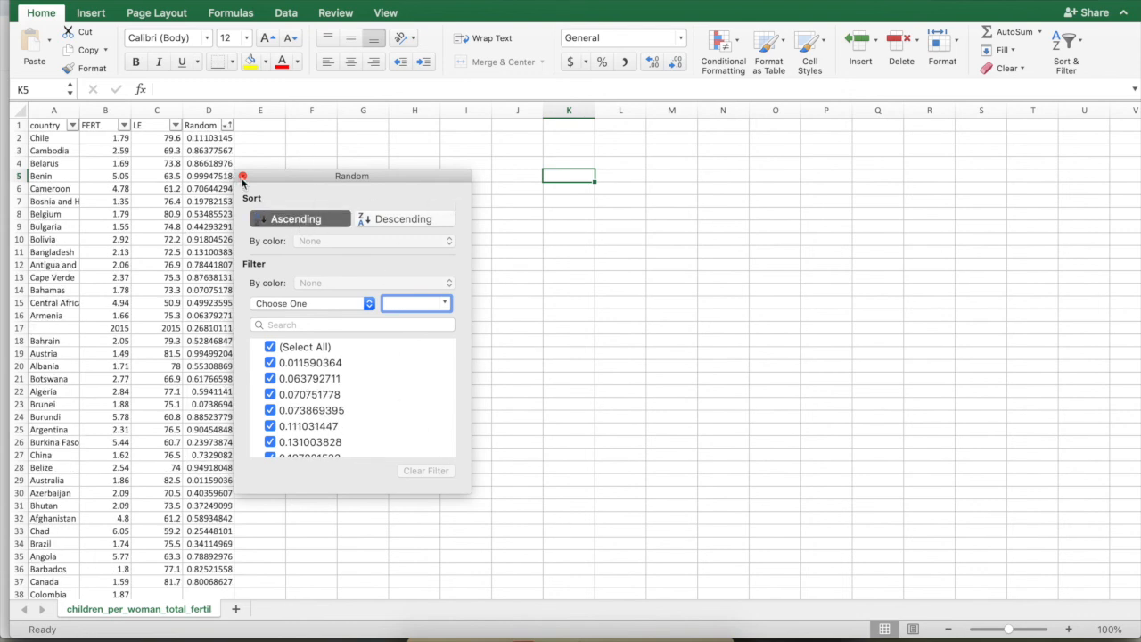
{"action": "left_click", "coordinate": [241, 175]}
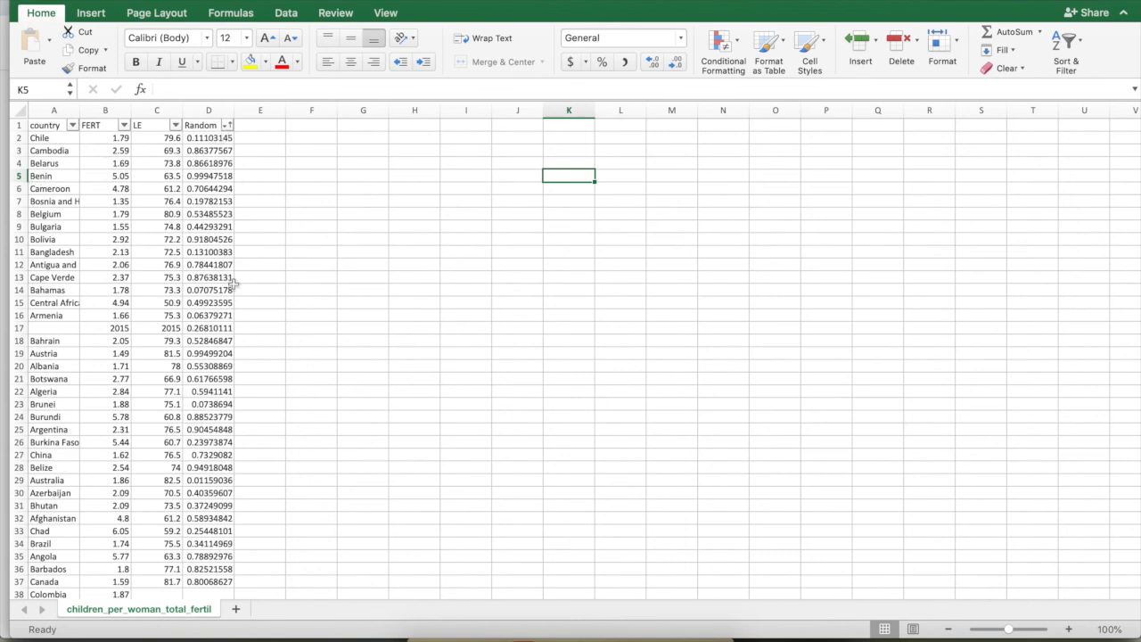
Copy the first 15 shuffled rows of country, FERT and LE data from A2:C16 to a block starting at I13.
{"action": "left_click_drag", "start_coordinate": [38, 139], "coordinate": [175, 319]}
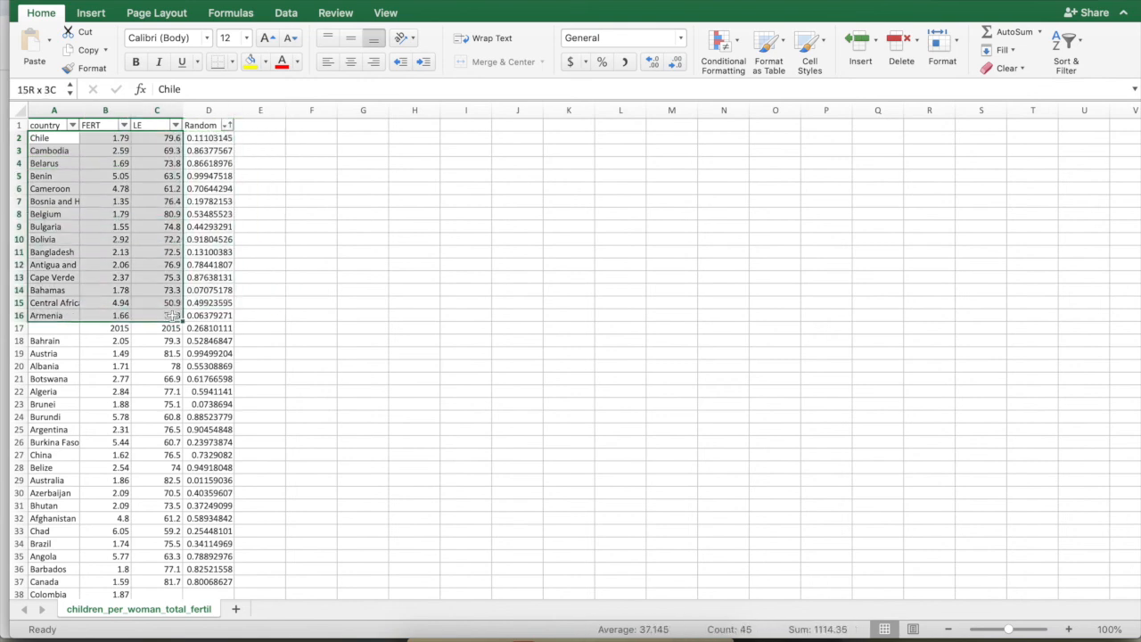
{"action": "key", "text": "super+c"}
{"action": "left_click", "coordinate": [481, 277]}
{"action": "key", "text": "super+v"}
{"action": "left_click", "coordinate": [733, 242]}
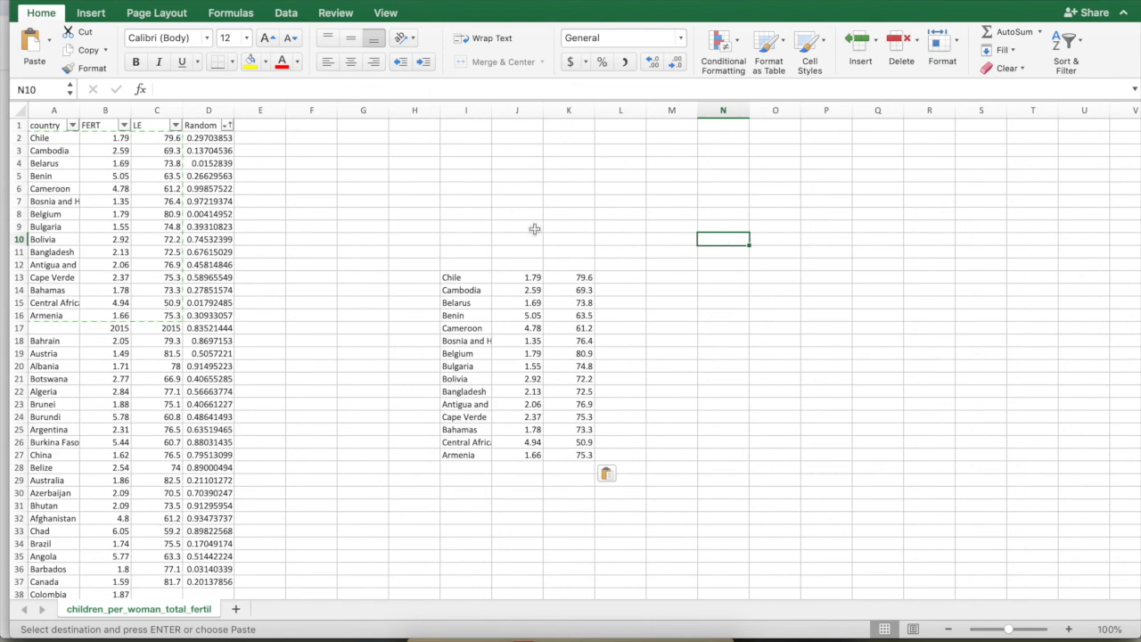
Select the copied sample in I13:K28 and switch to the Chrome window showing the Gapminder data page.
{"action": "left_click_drag", "start_coordinate": [460, 278], "coordinate": [567, 461]}
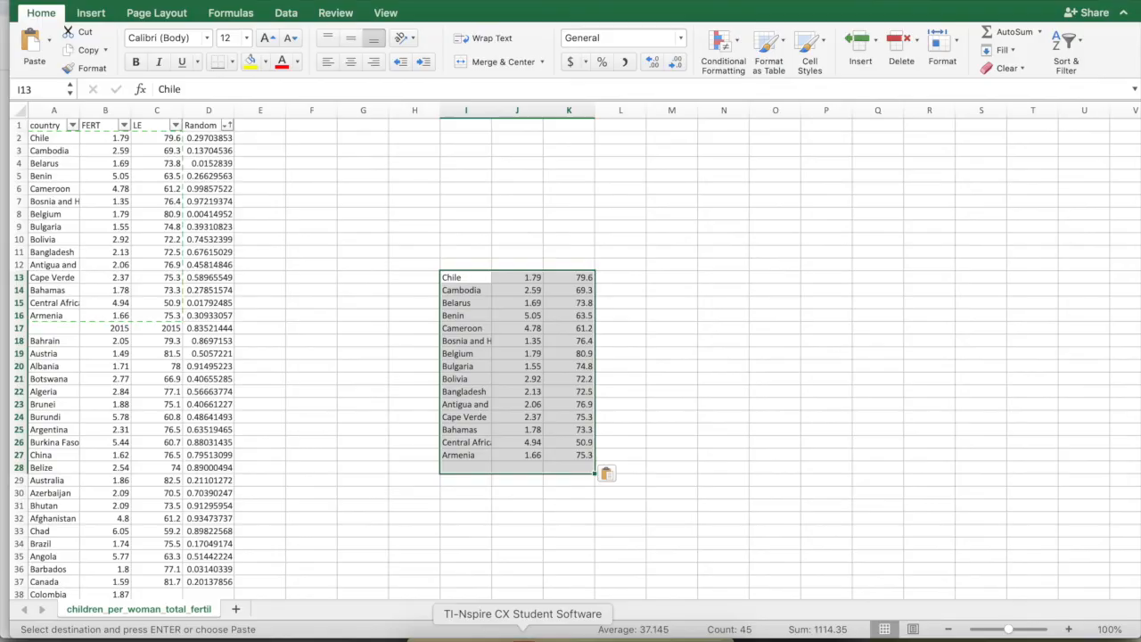
{"action": "left_click", "coordinate": [458, 635]}
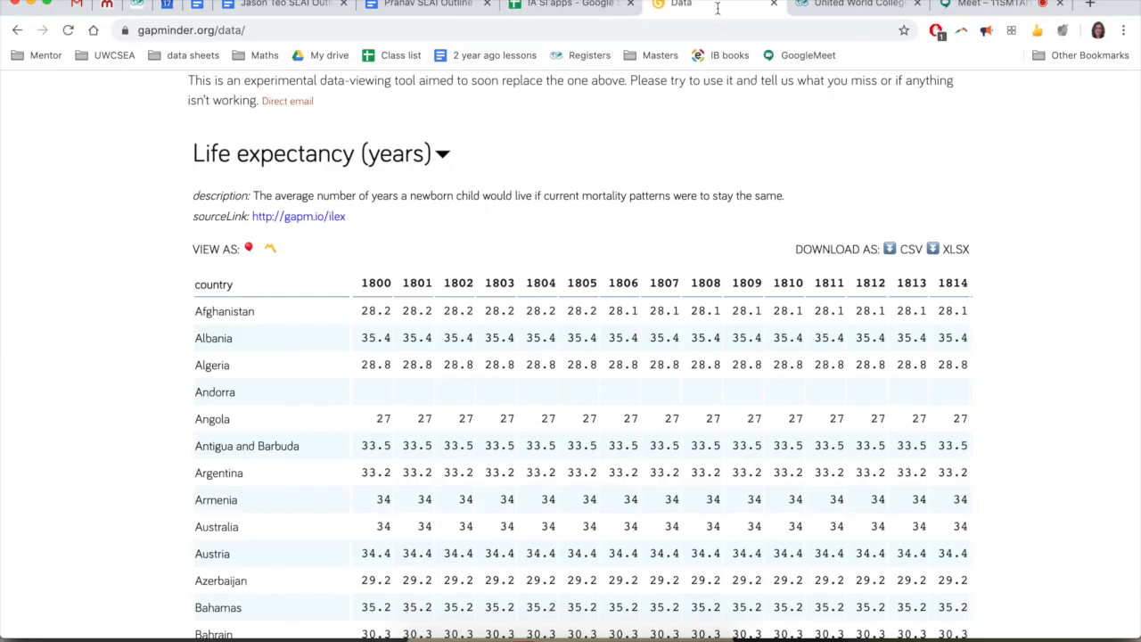